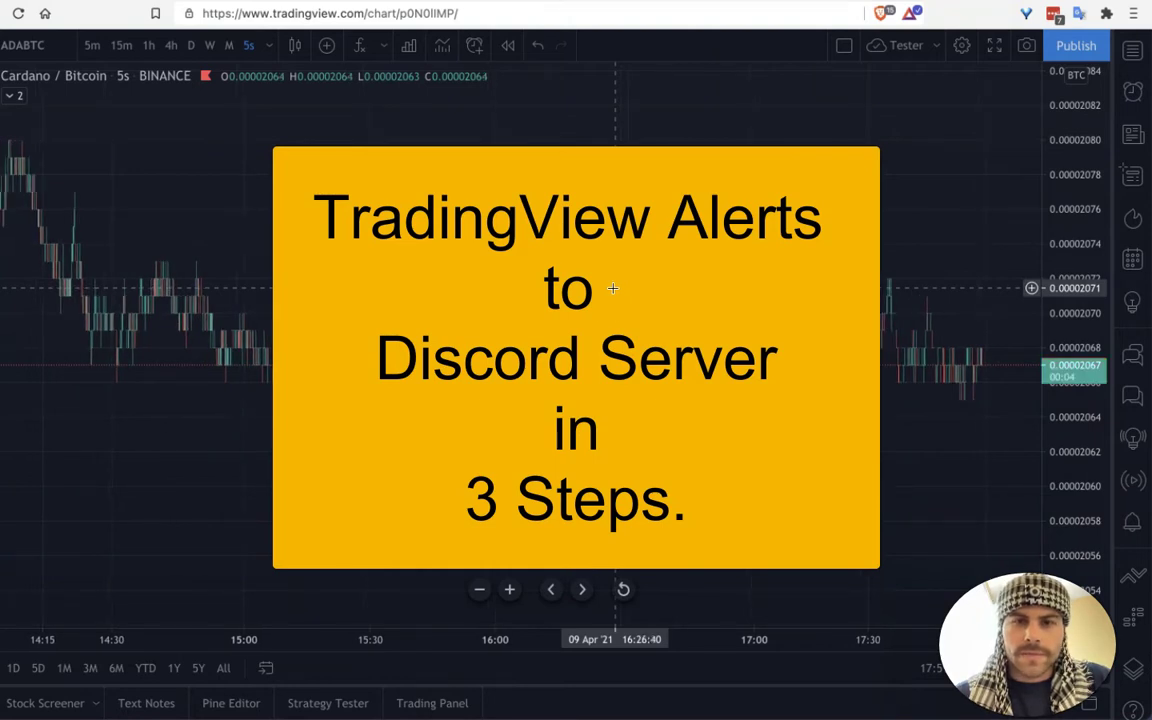
Step: In Discord, start a private text channel named 'tester' under Moderation and continue to member selection
click(605, 288)
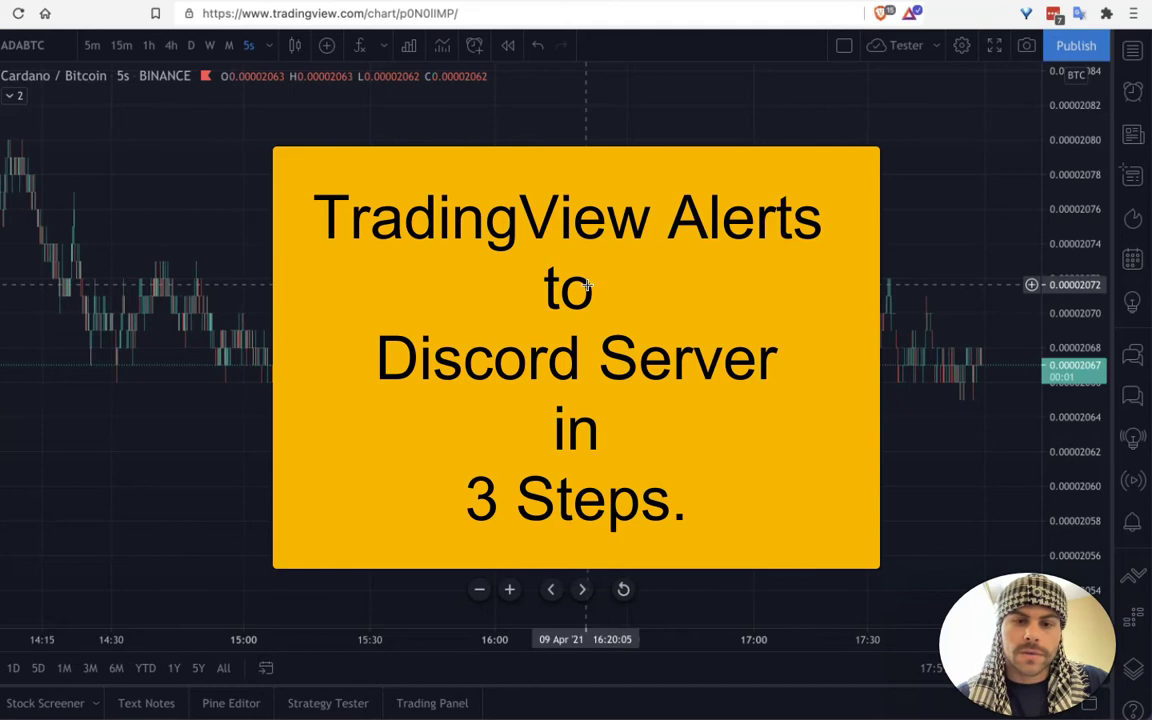
click(578, 316)
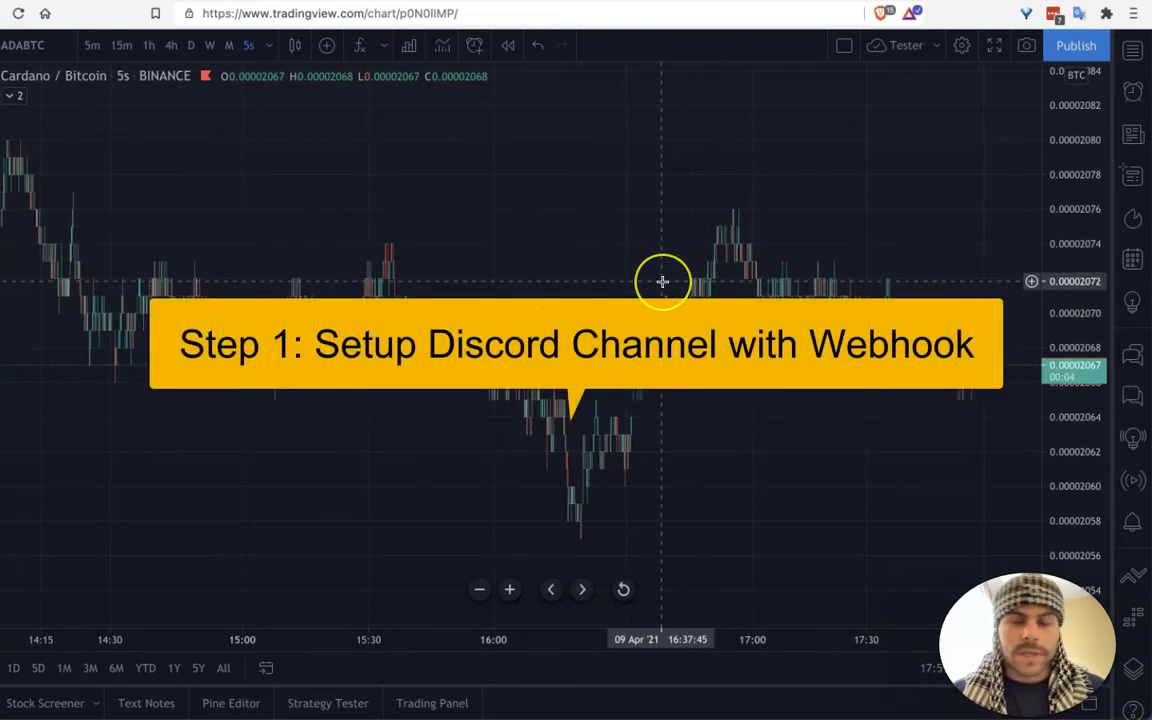
key(super+Tab)
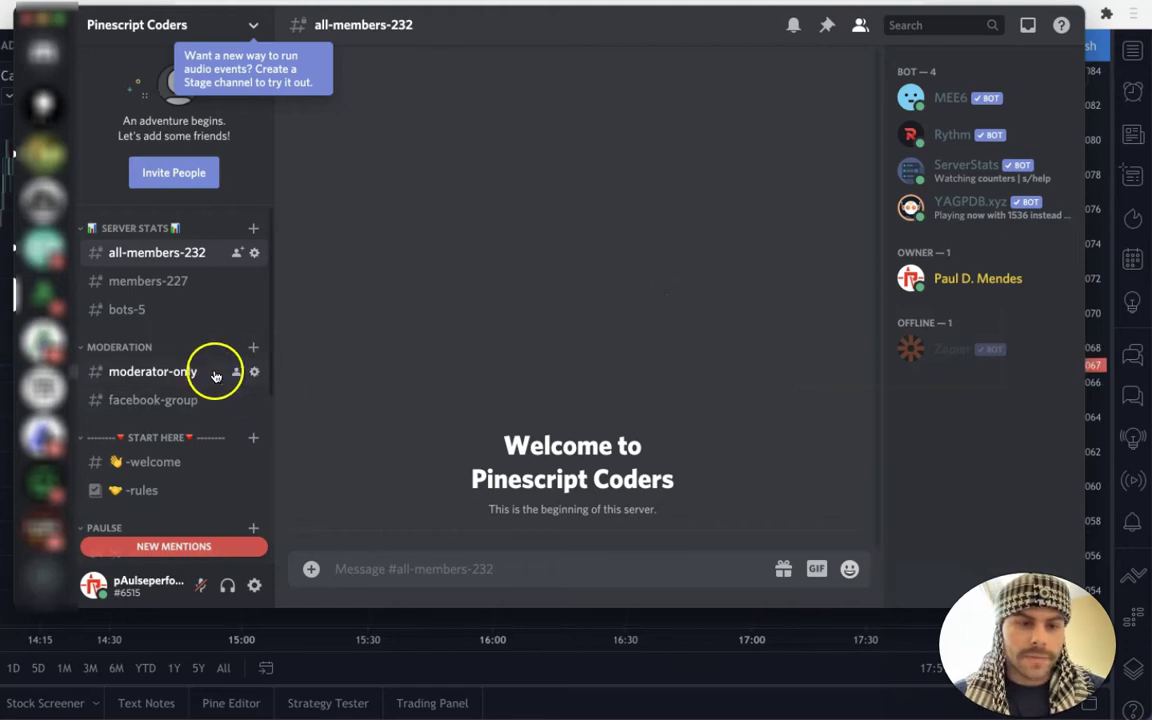
click(254, 349)
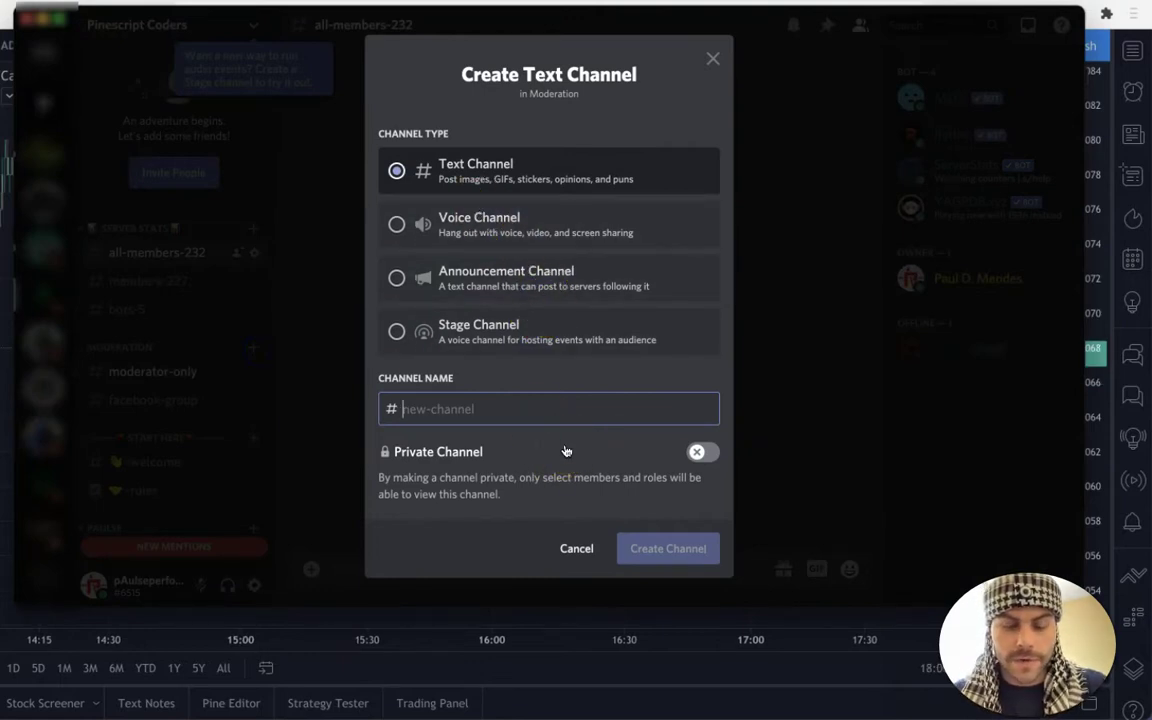
text(tester)
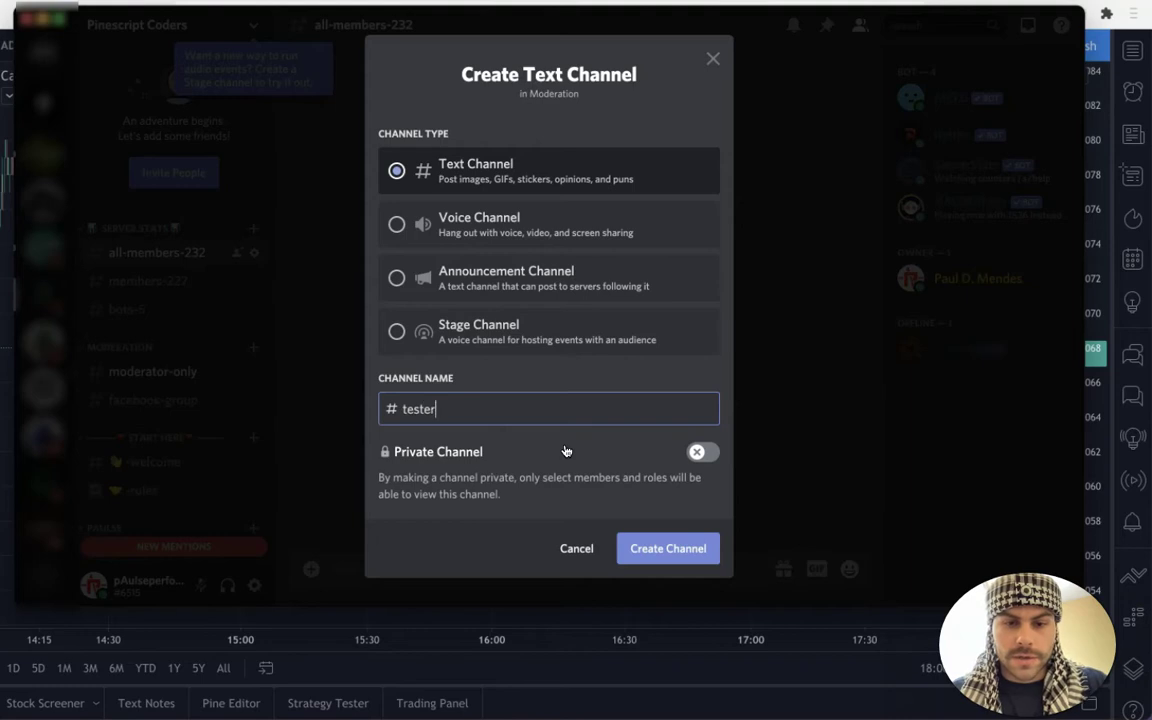
click(699, 452)
click(702, 453)
click(702, 453)
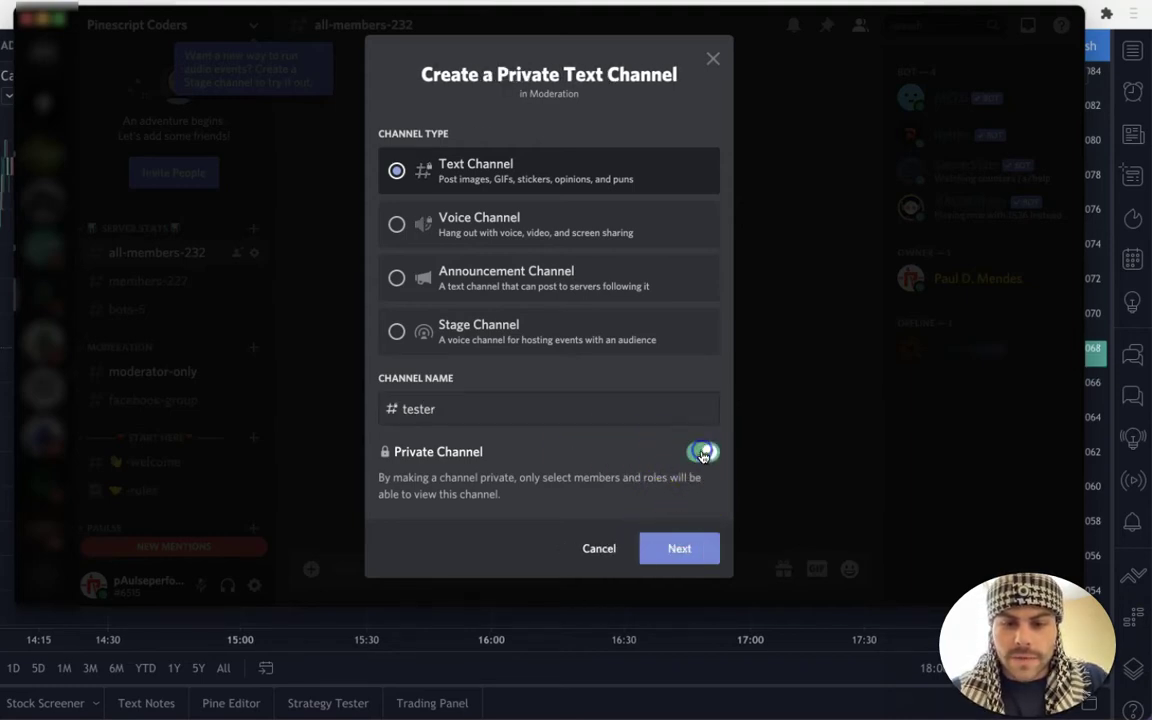
click(677, 550)
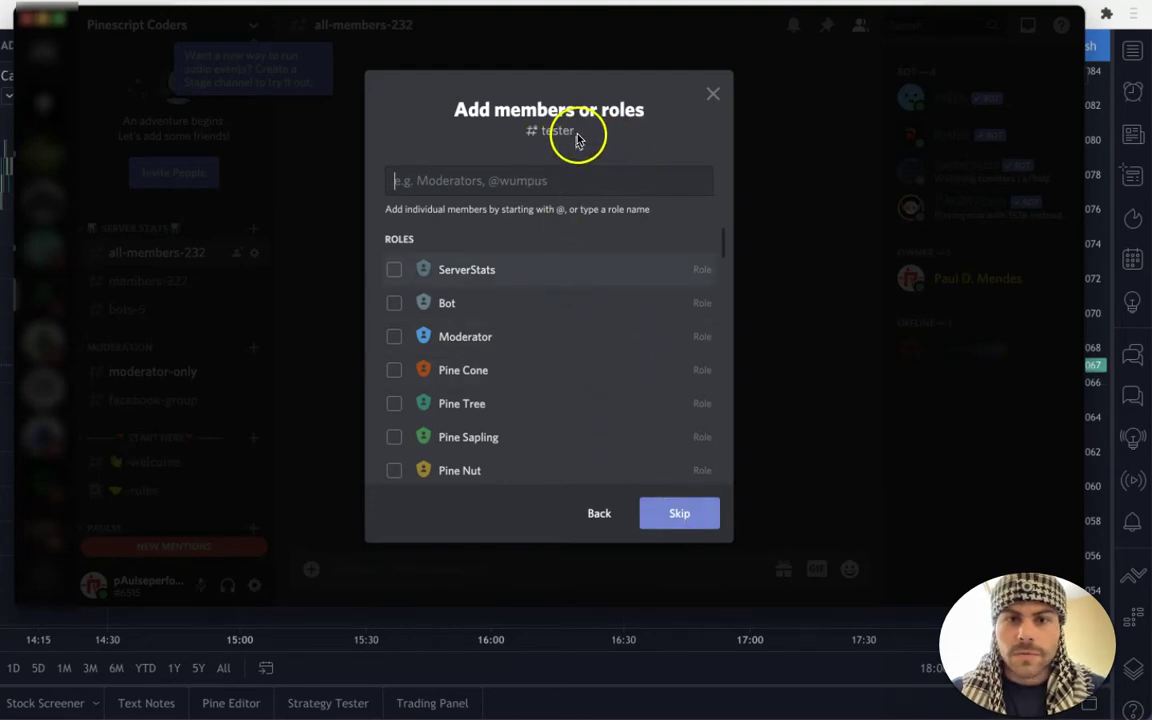
Step: Create the tester channel without adding members and add a new webhook in its Integrations settings
click(686, 521)
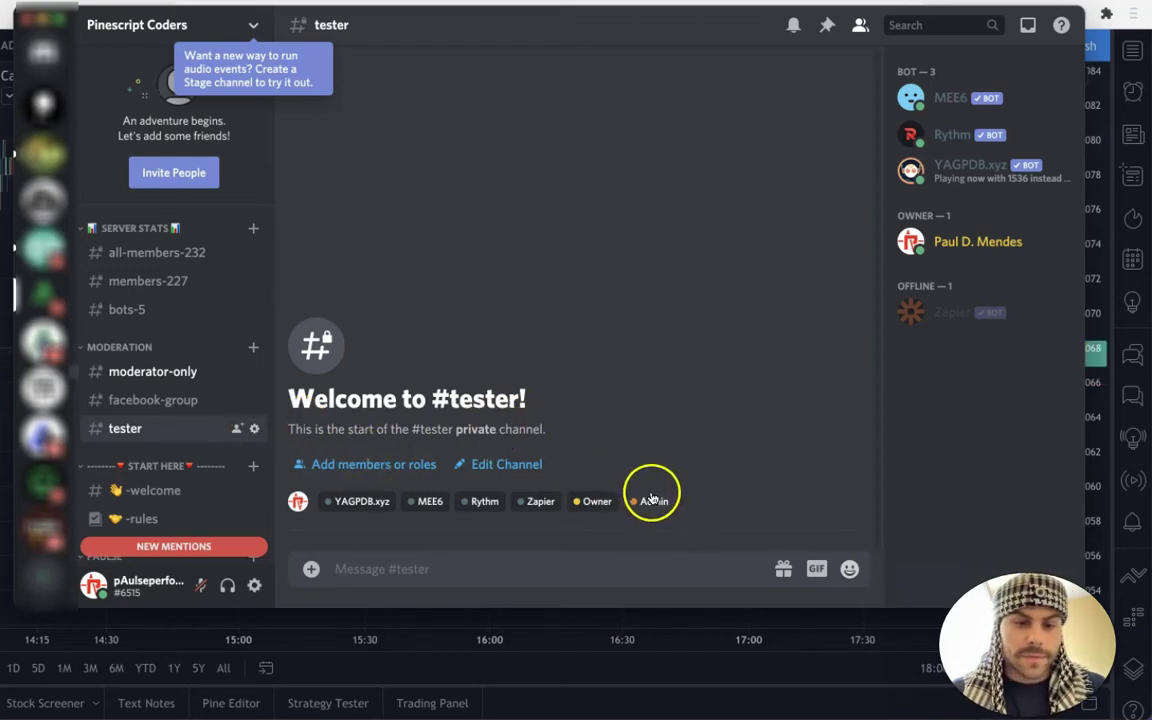
click(256, 432)
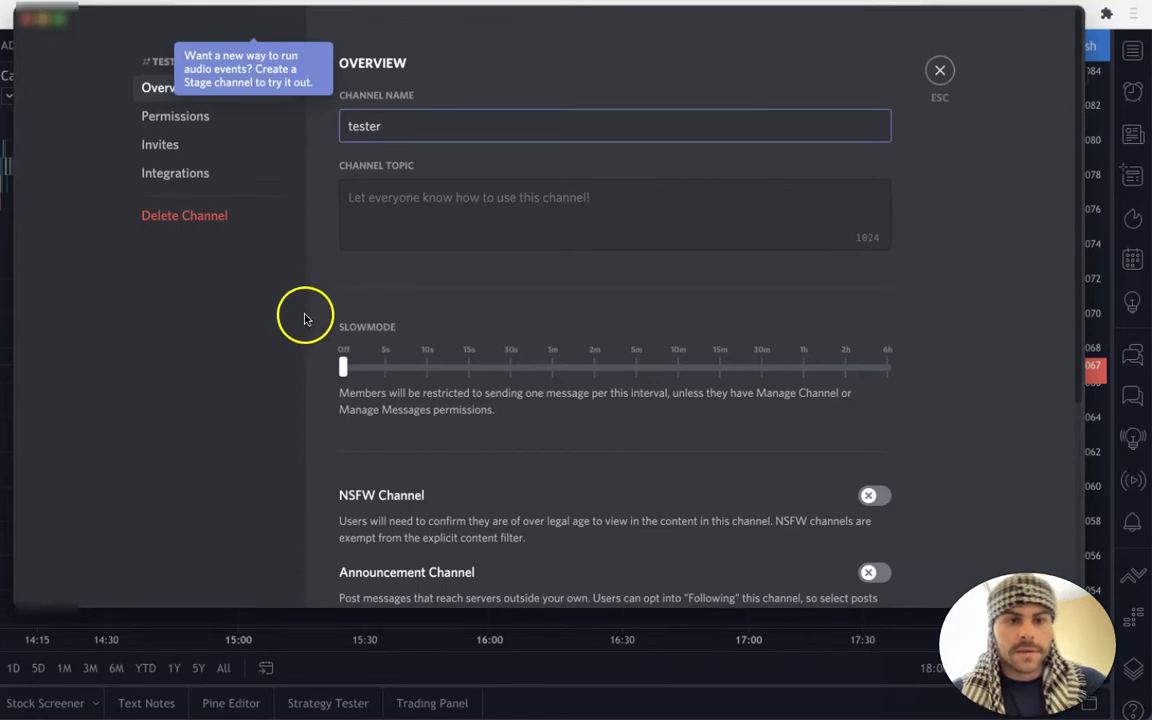
click(180, 173)
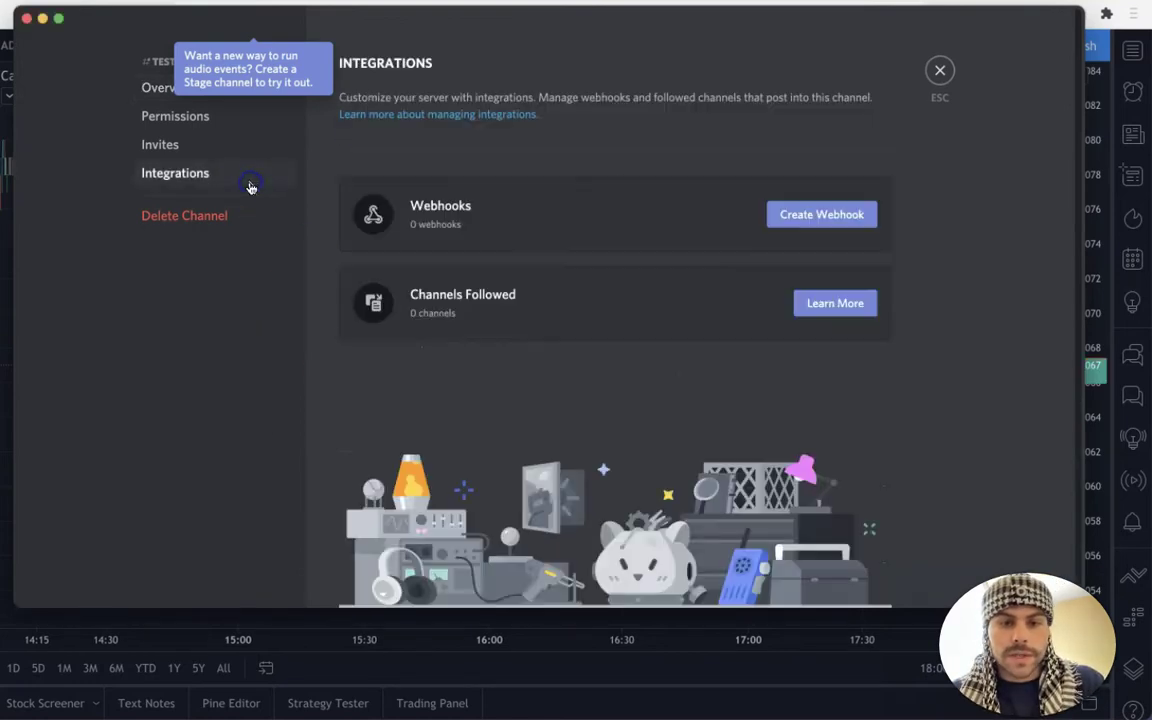
click(810, 220)
Step: Rename the webhook to 'Tradingview', keeping #tester as its target channel
double_click(522, 383)
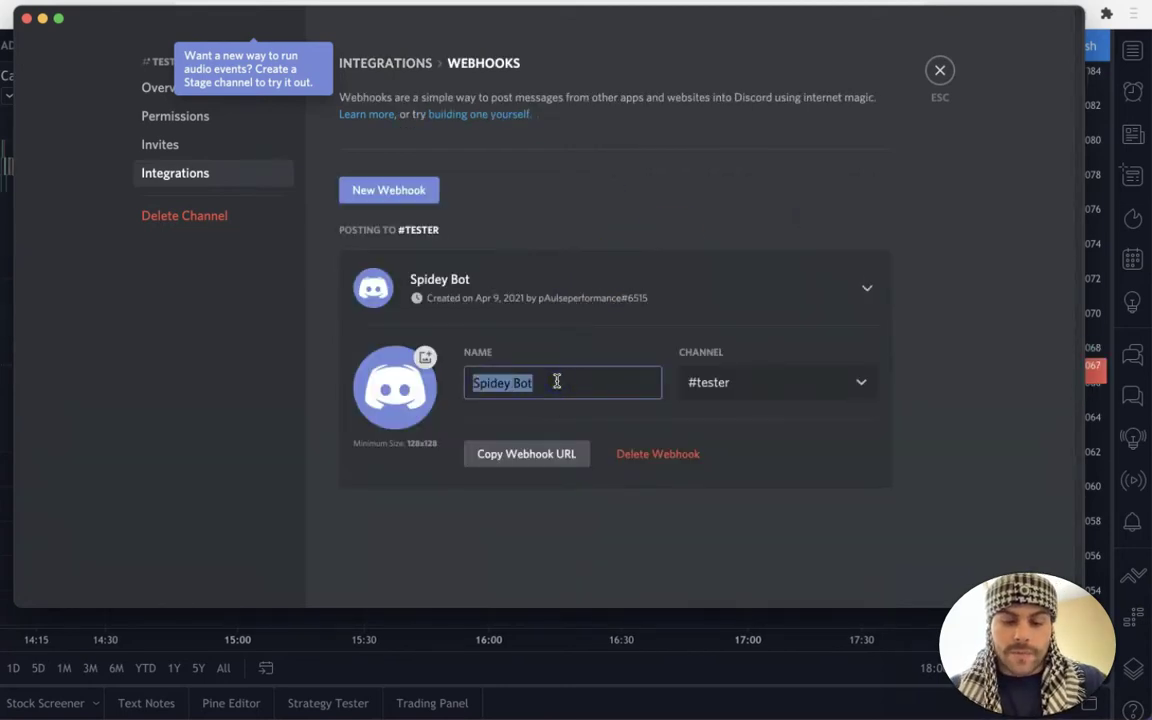
text(Tra)
click(545, 381)
text(dingview)
click(631, 345)
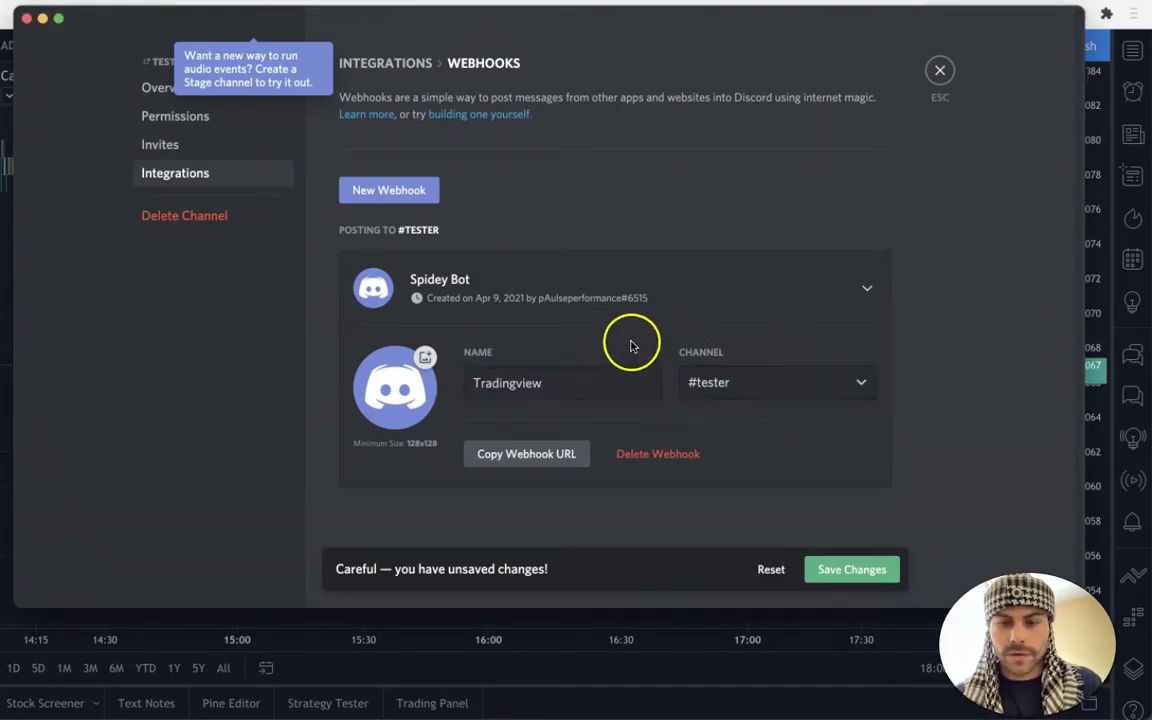
click(730, 383)
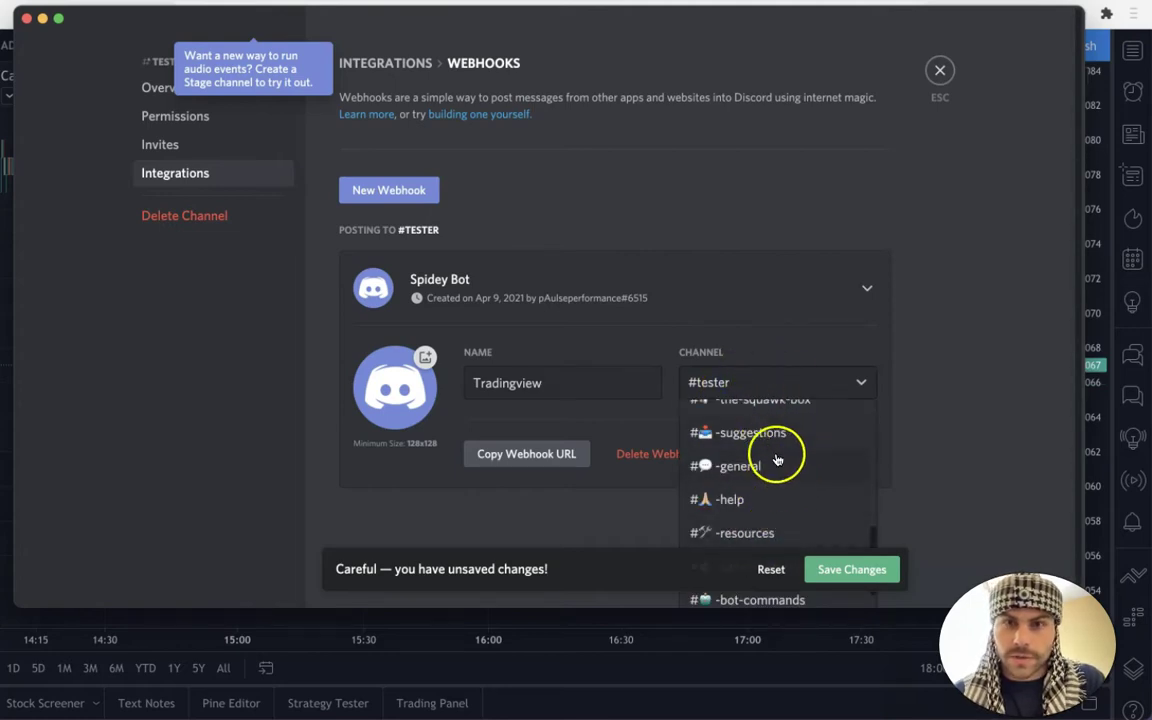
click(776, 382)
key(Escape)
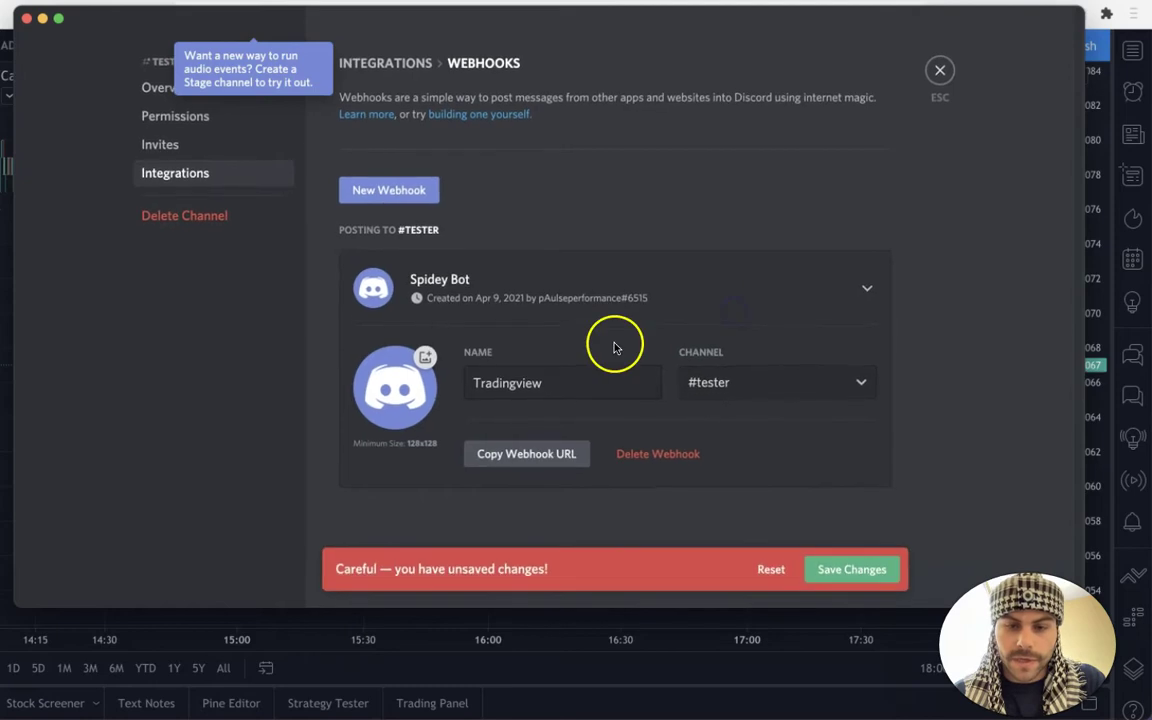
Step: Copy the webhook URL and save the webhook changes
click(520, 455)
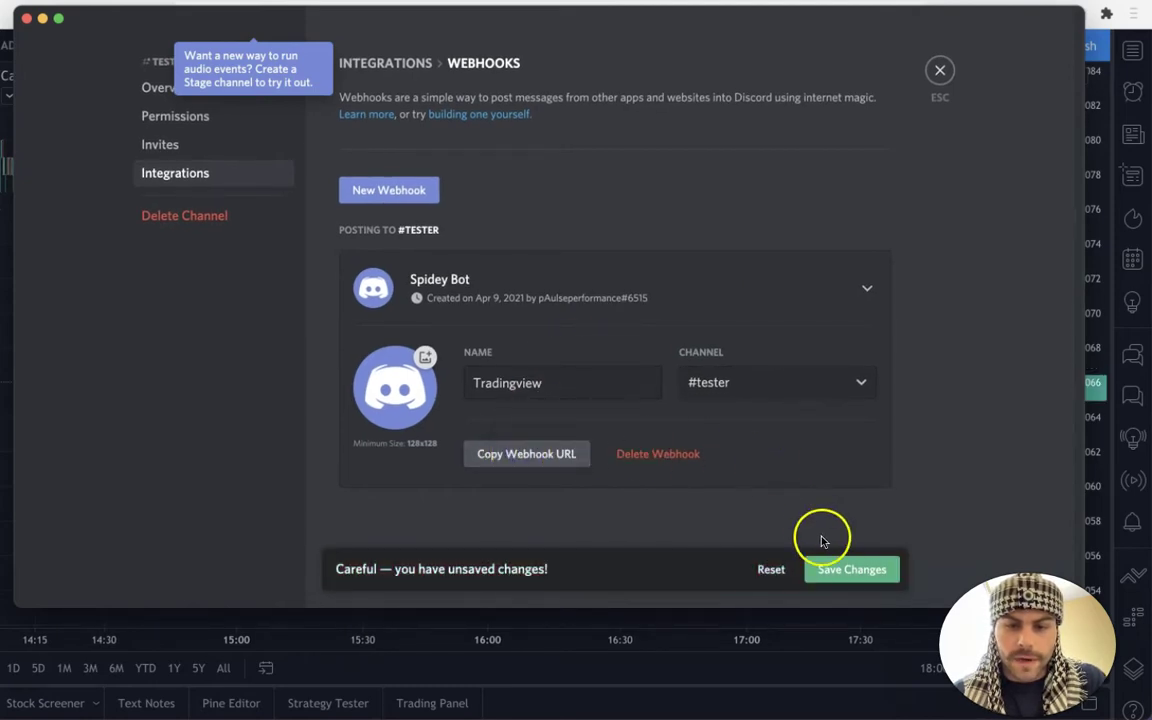
click(836, 575)
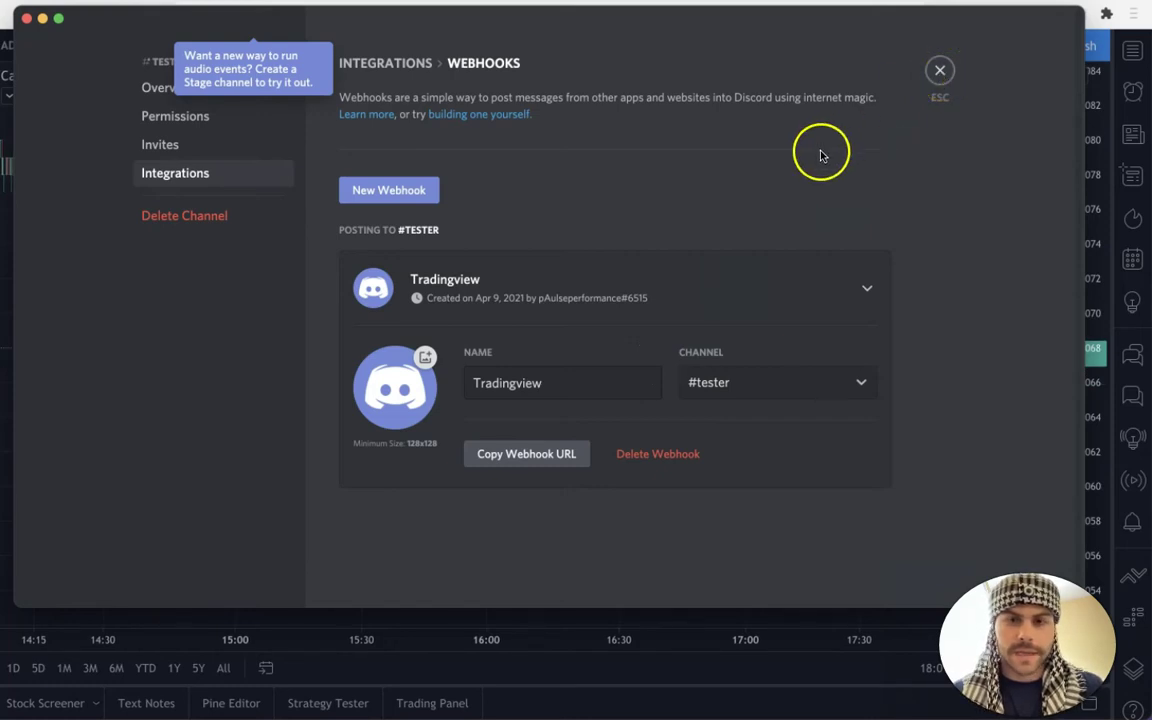
key(super+Tab)
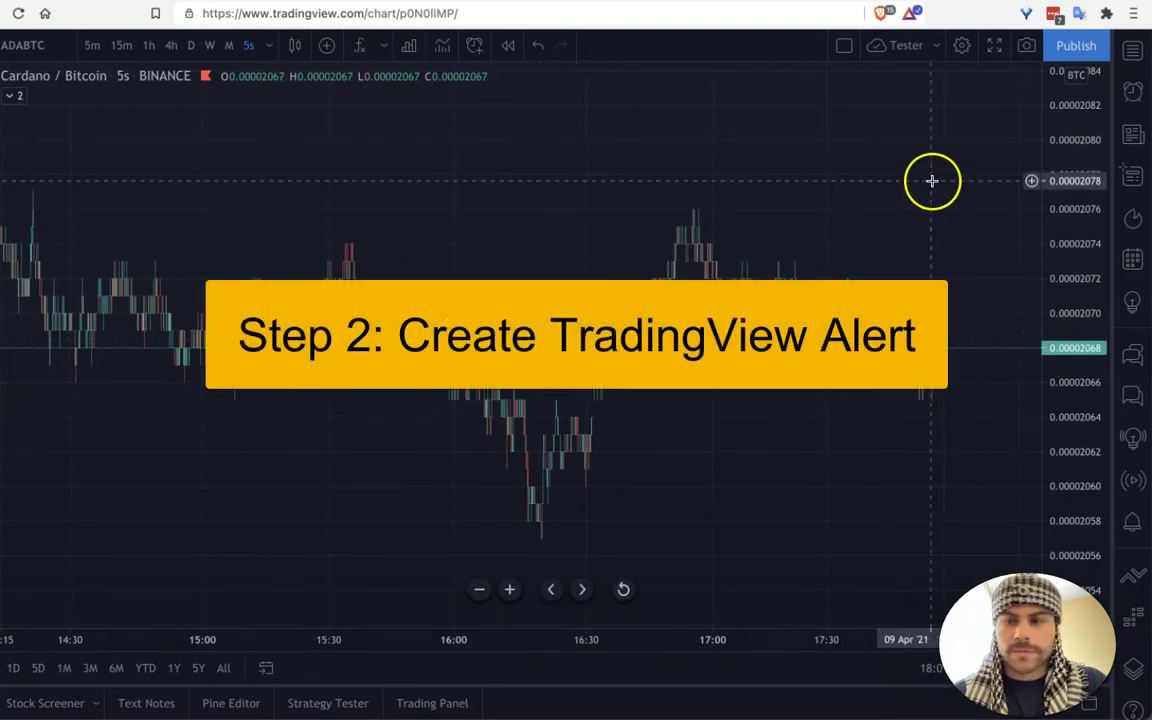
Step: Open the Alerts panel and start a new alert on ADABTC
click(1133, 96)
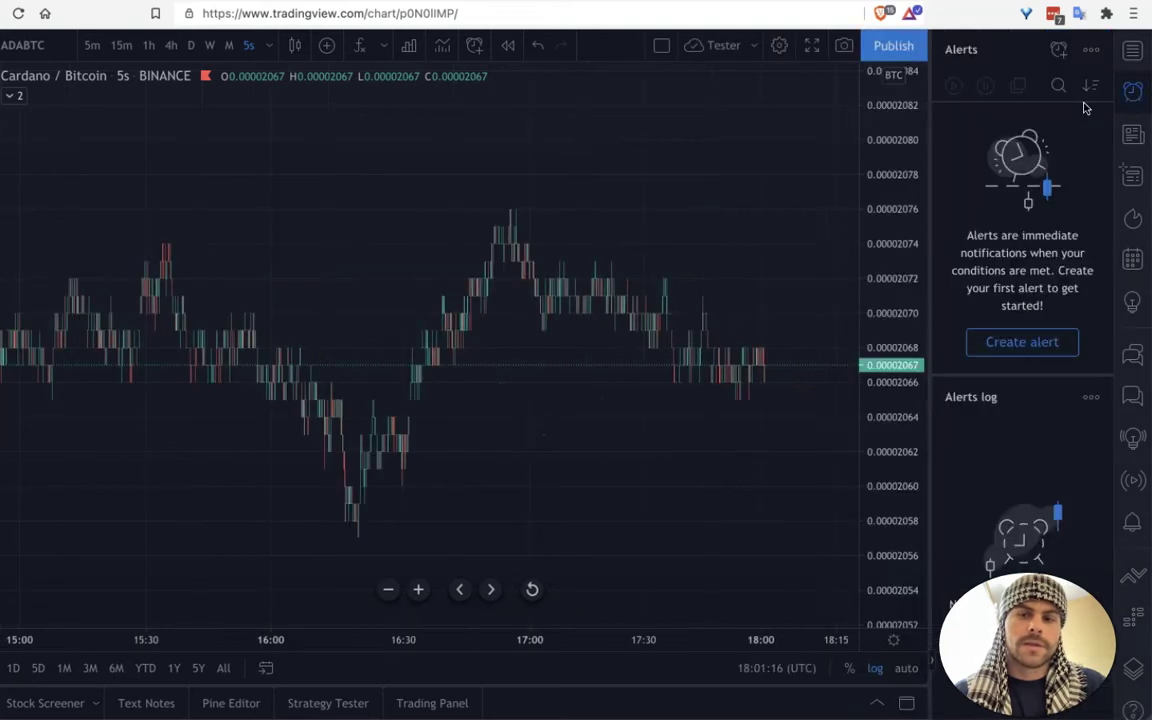
click(1008, 344)
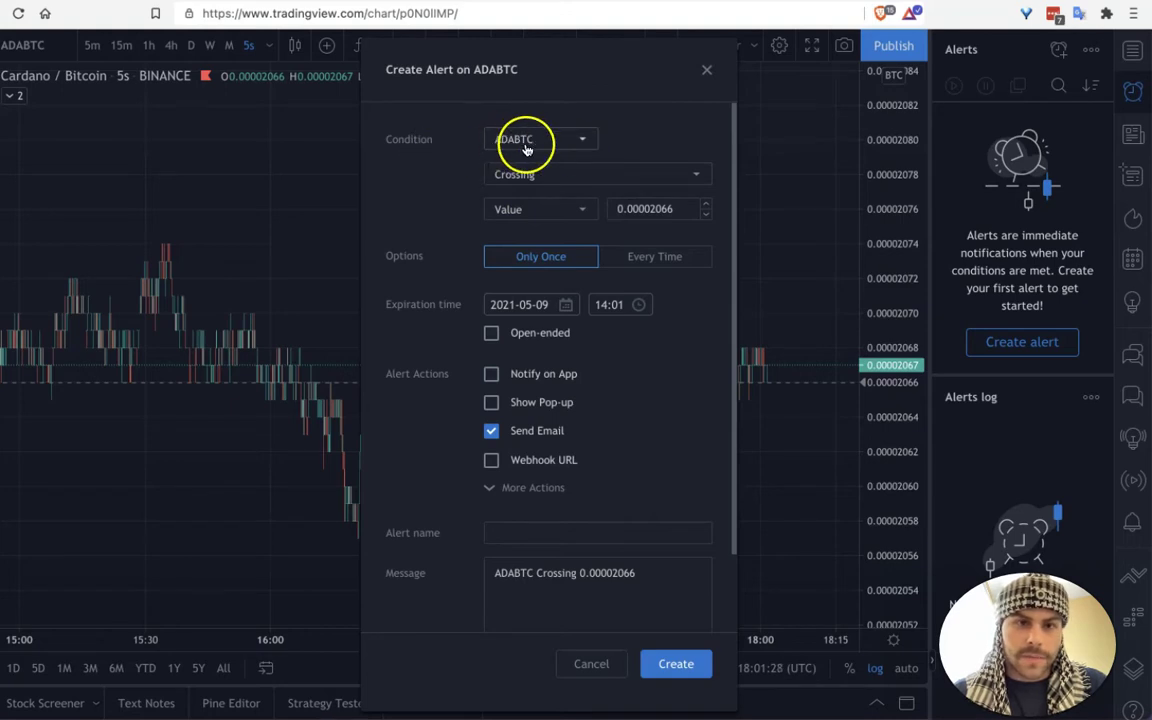
Step: Set the ADABTC alert condition to Less Than with value 0.05000000
click(601, 177)
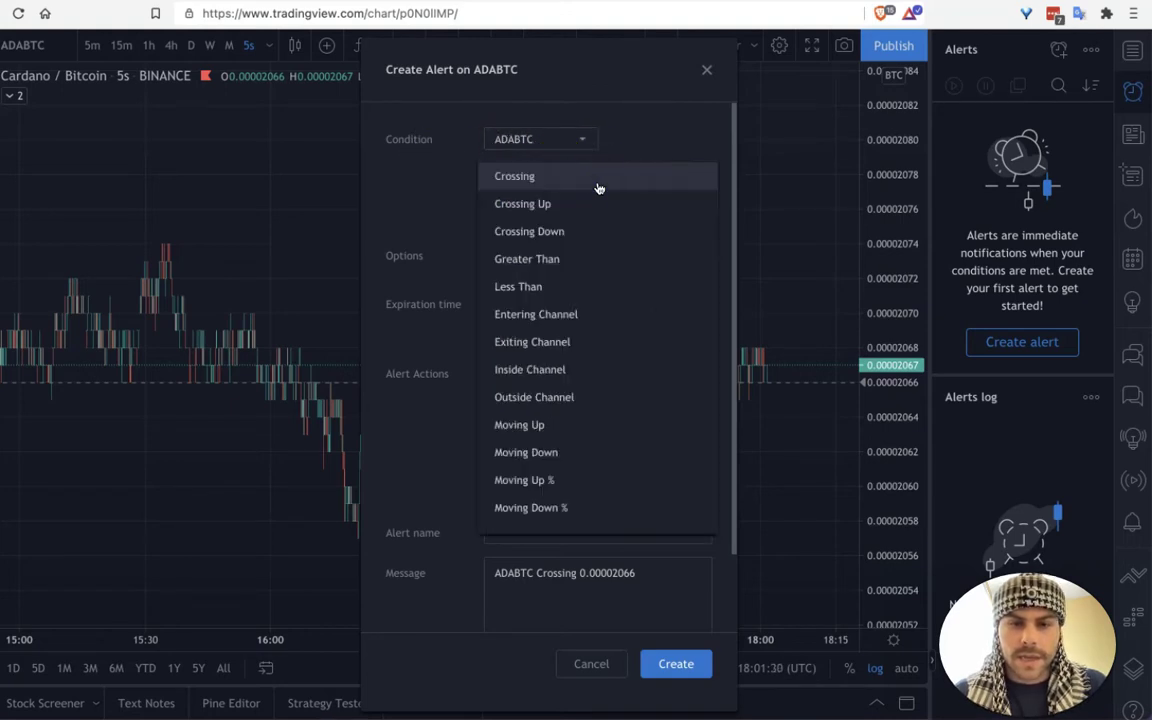
click(625, 288)
click(671, 211)
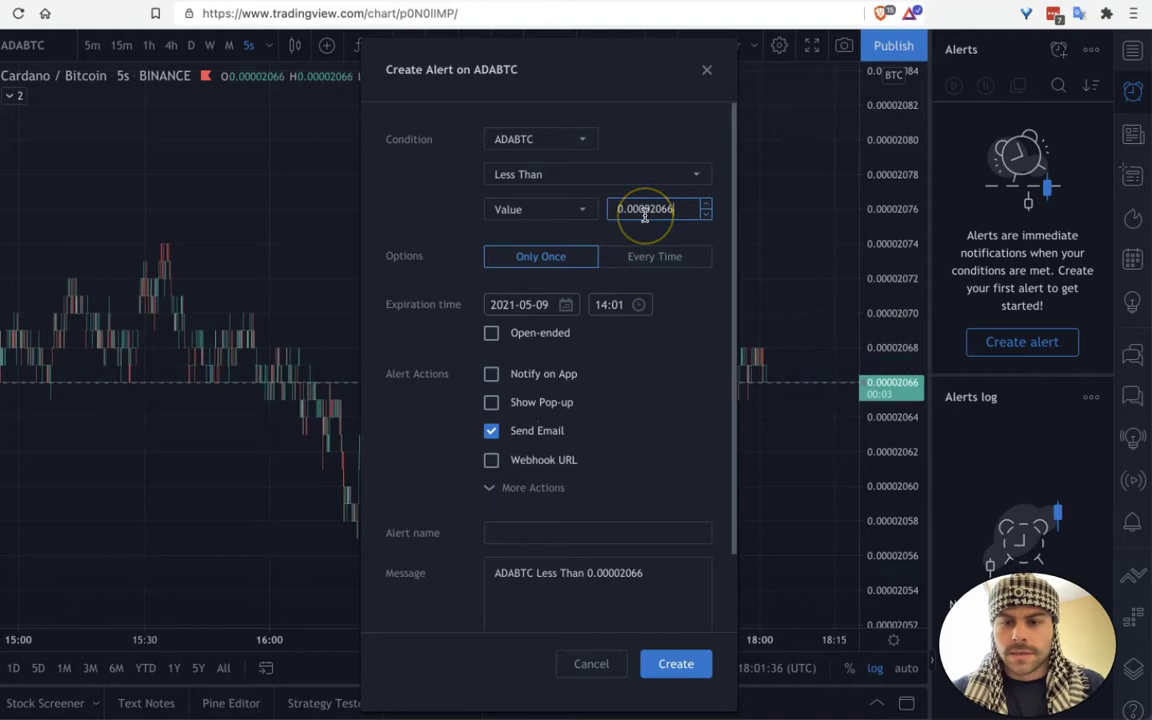
key(BackSpace)
key(BackSpace)
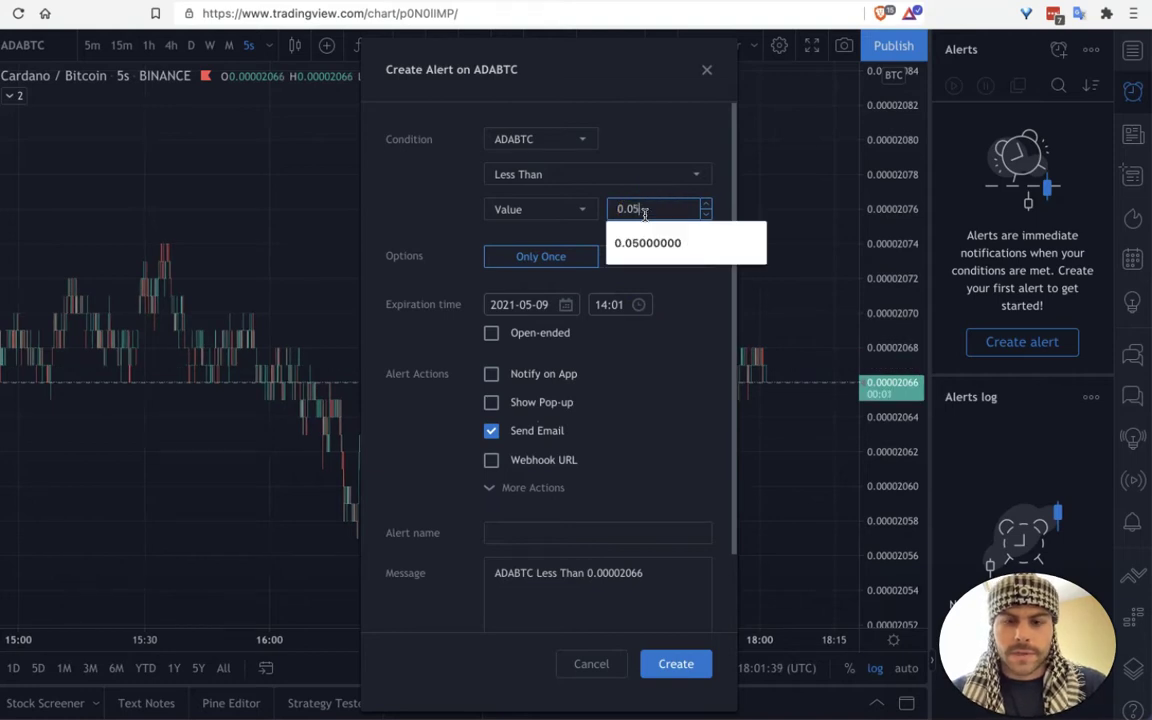
click(432, 200)
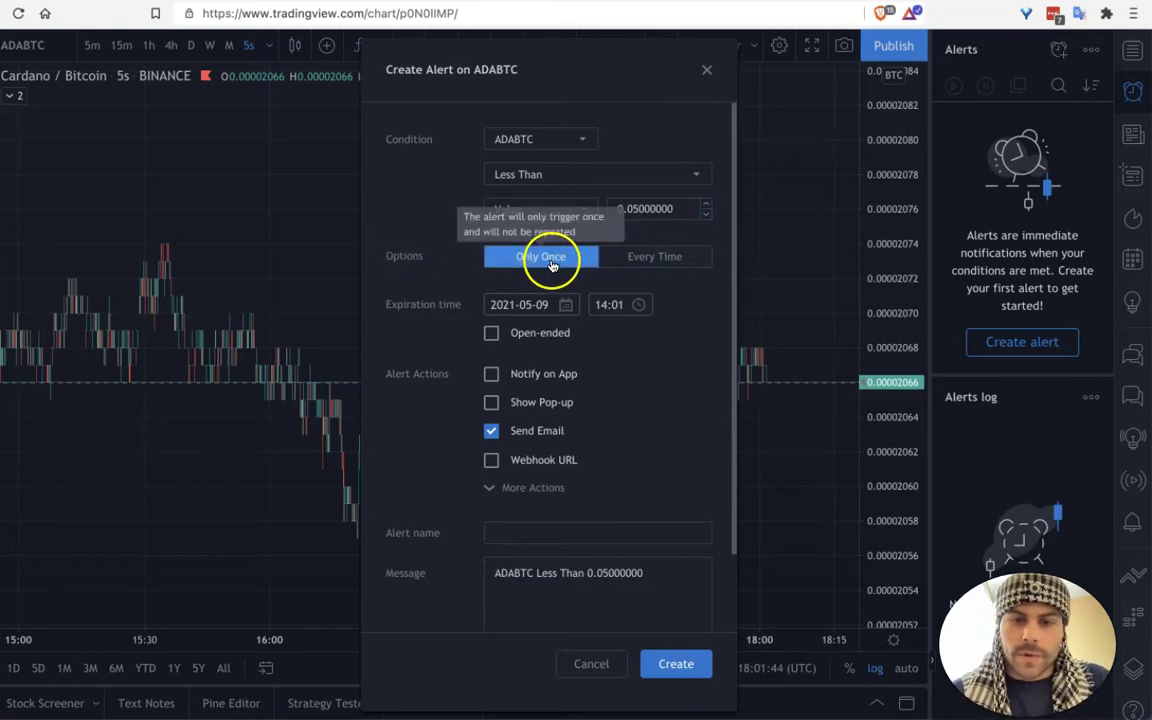
scroll(432, 270, down, 1)
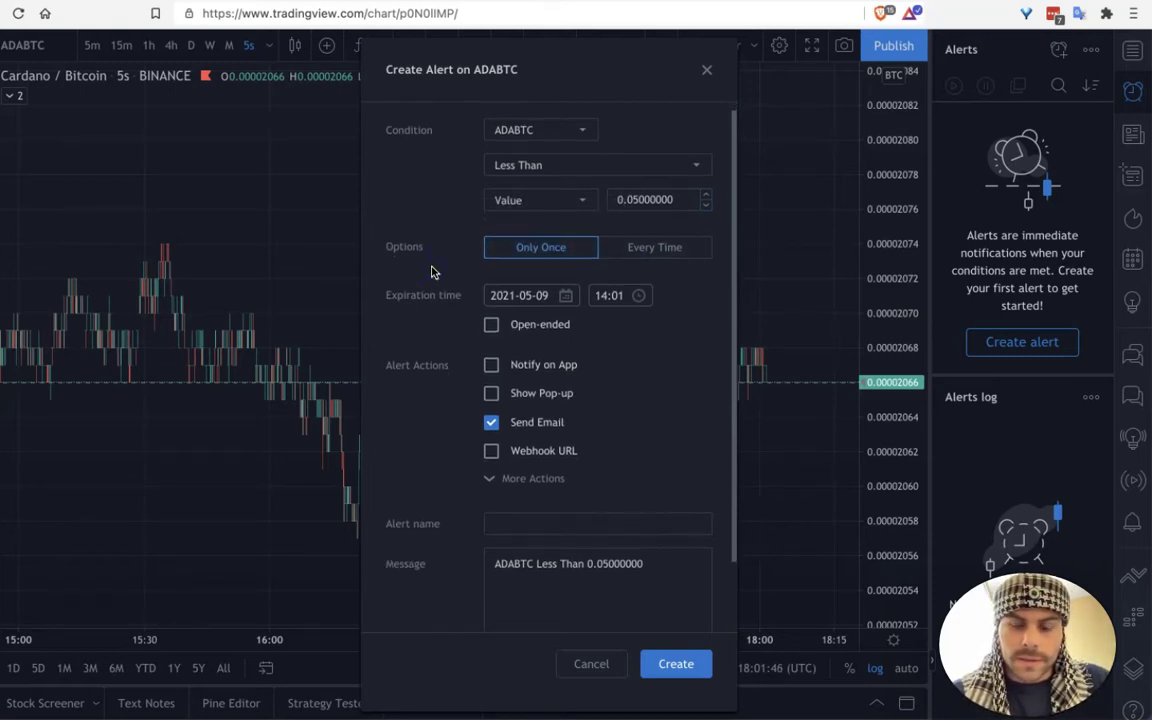
scroll(430, 329, down, 2)
scroll(443, 432, down, 1)
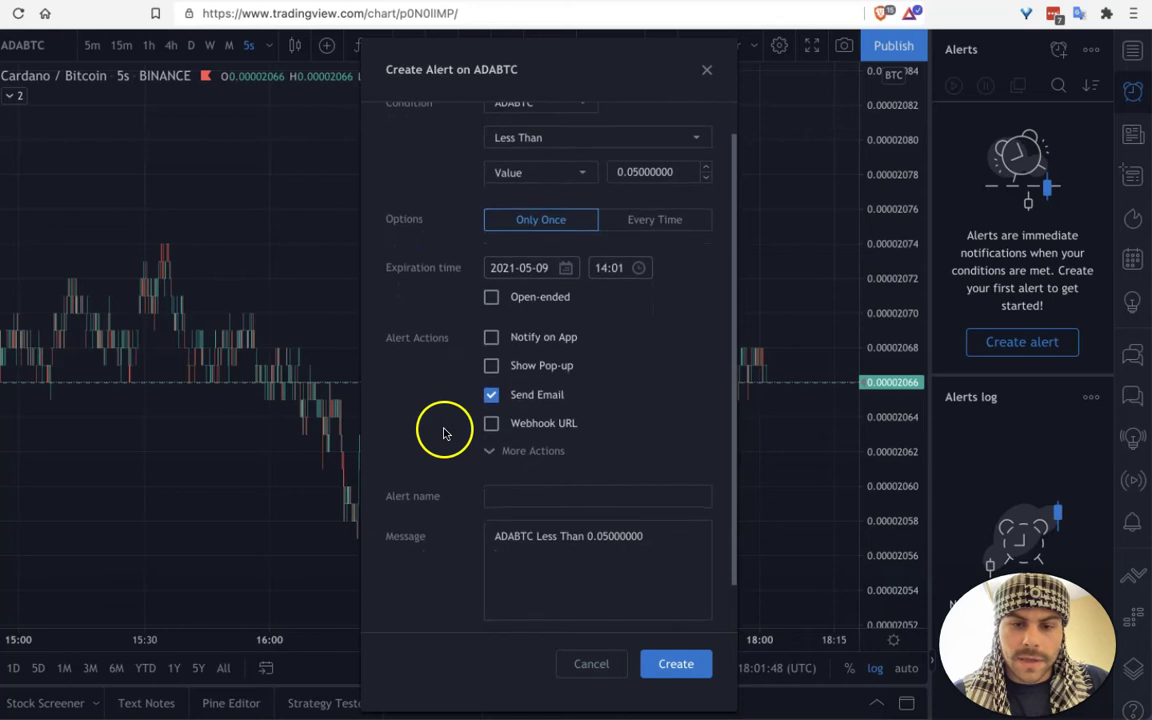
Step: Enable Webhook URL notification, turn off email, and paste a URL into the webhook field
click(491, 423)
click(491, 394)
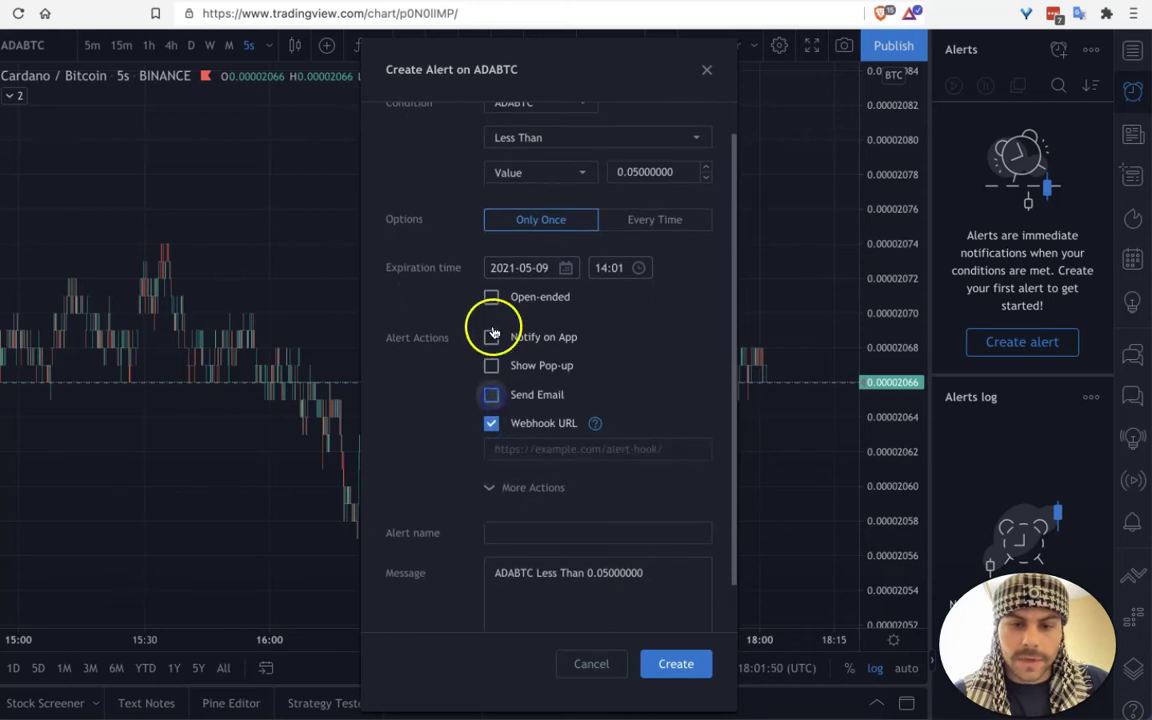
scroll(450, 406, down, 2)
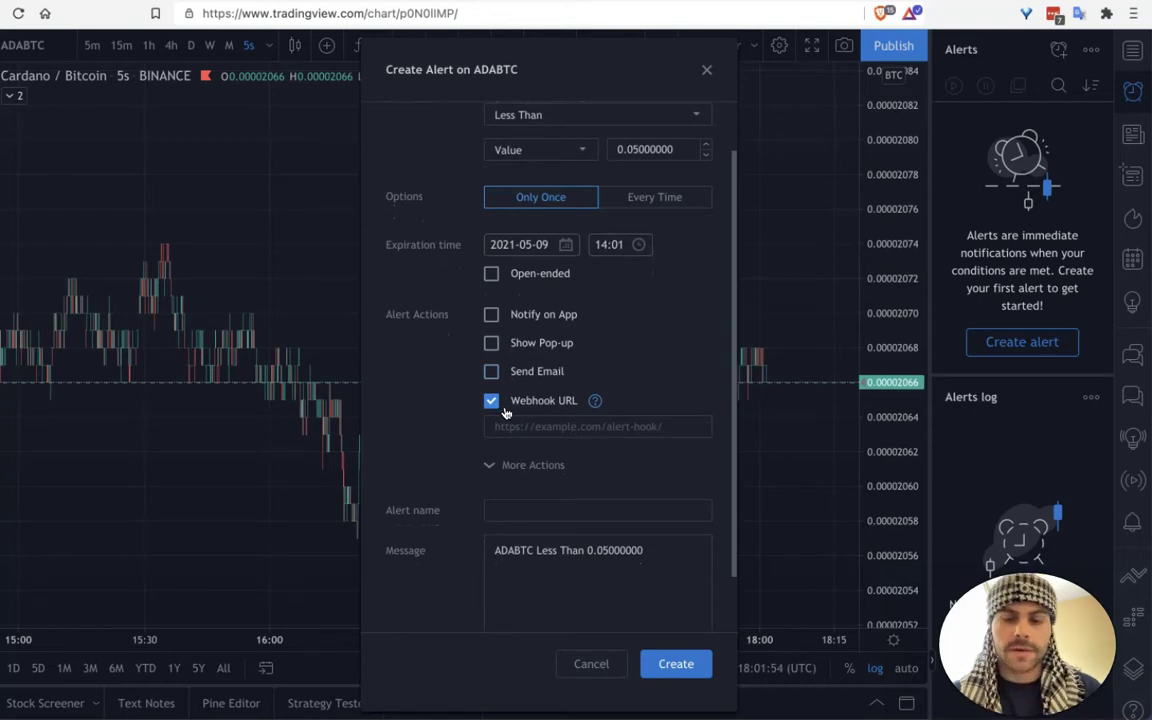
click(549, 427)
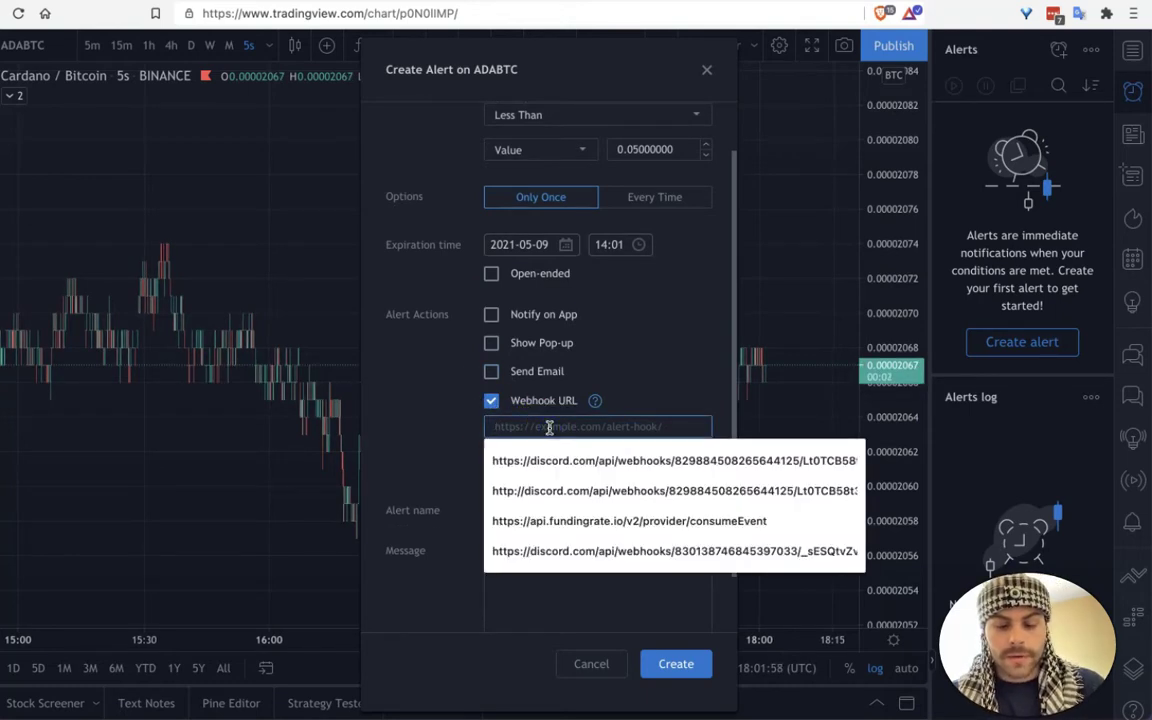
key(ctrl+v)
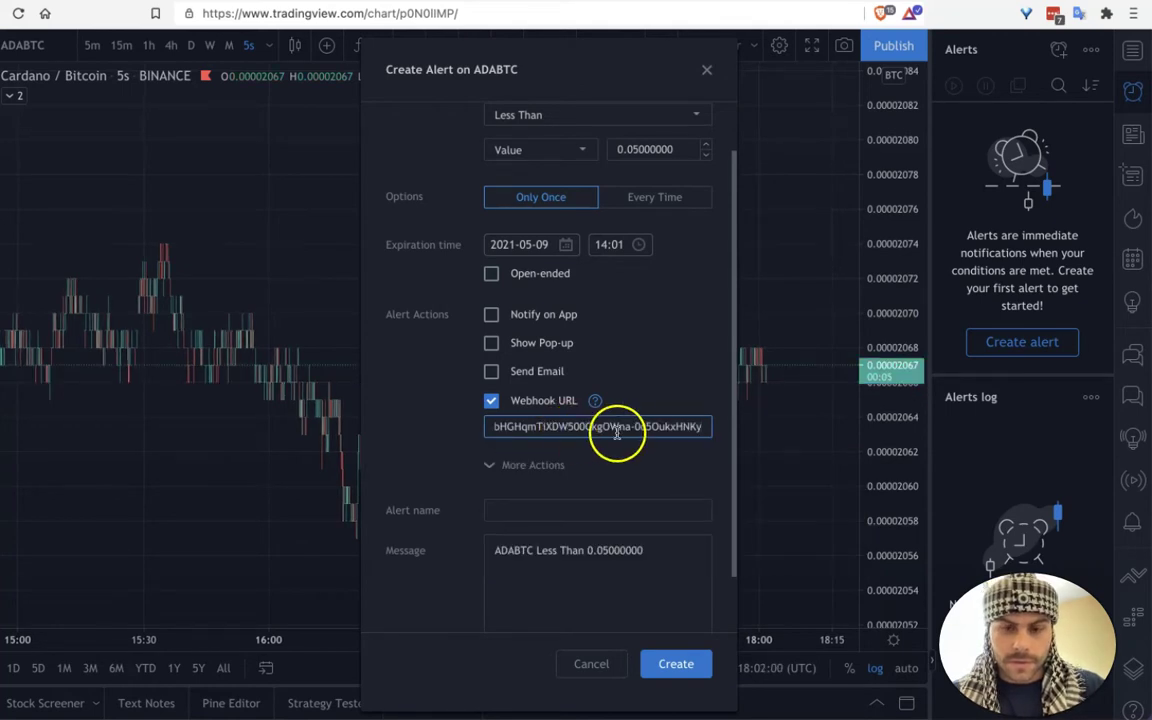
Step: Recopy the Discord webhook URL and paste it over the webhook field's existing contents
drag(635, 432, 445, 433)
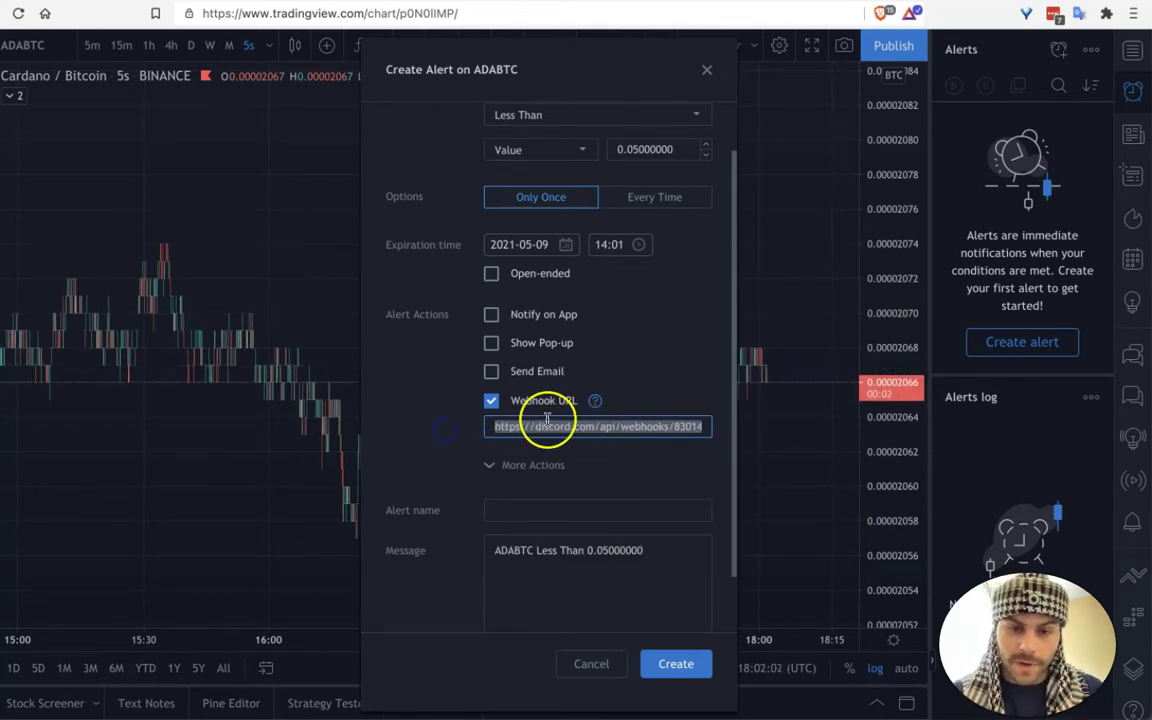
key(super+Tab)
click(524, 452)
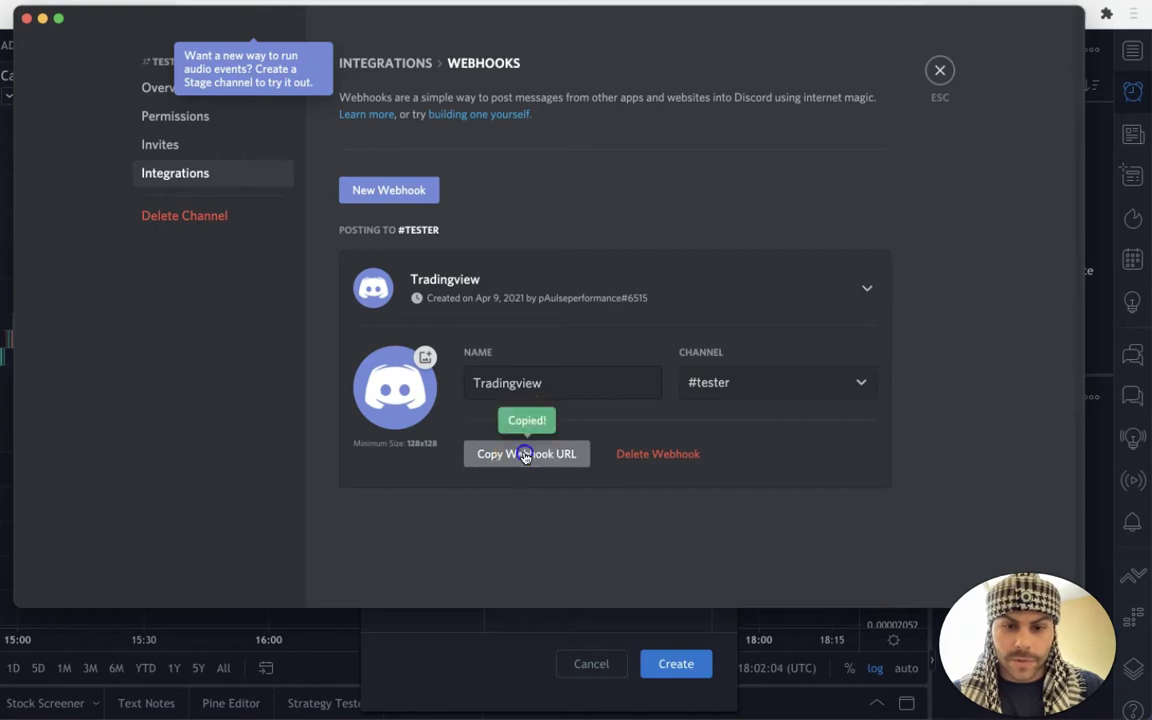
key(super+Tab)
click(599, 424)
key(super+a)
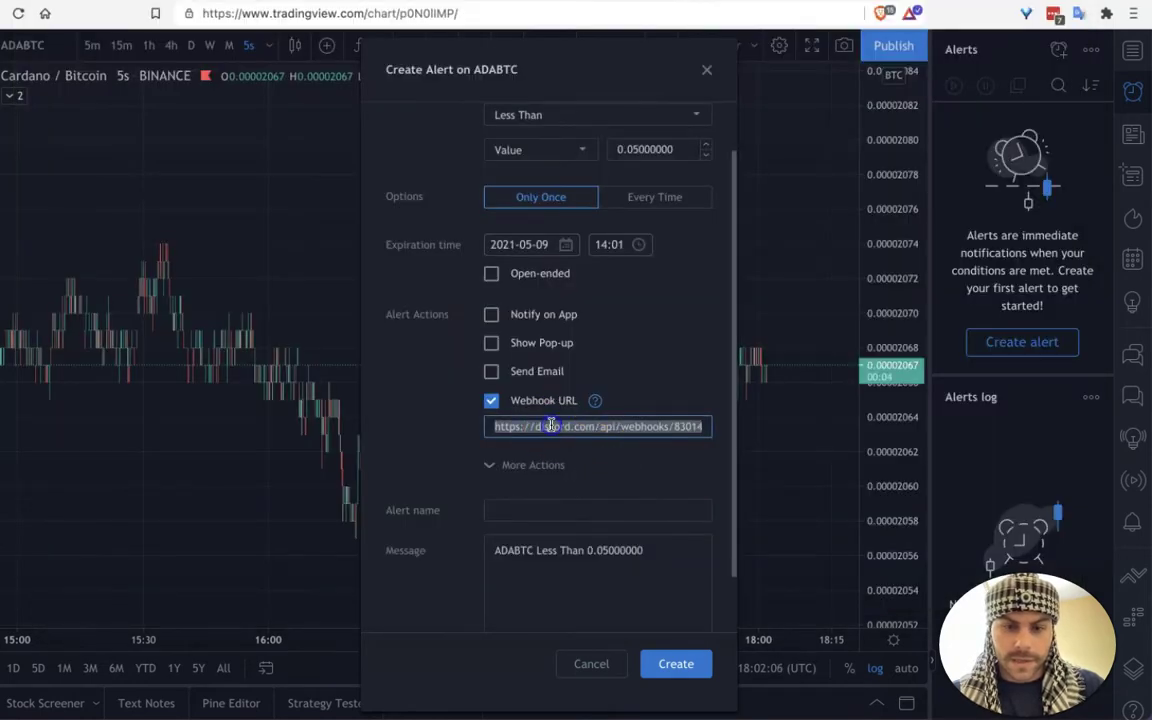
key(super+v)
click(432, 424)
click(545, 426)
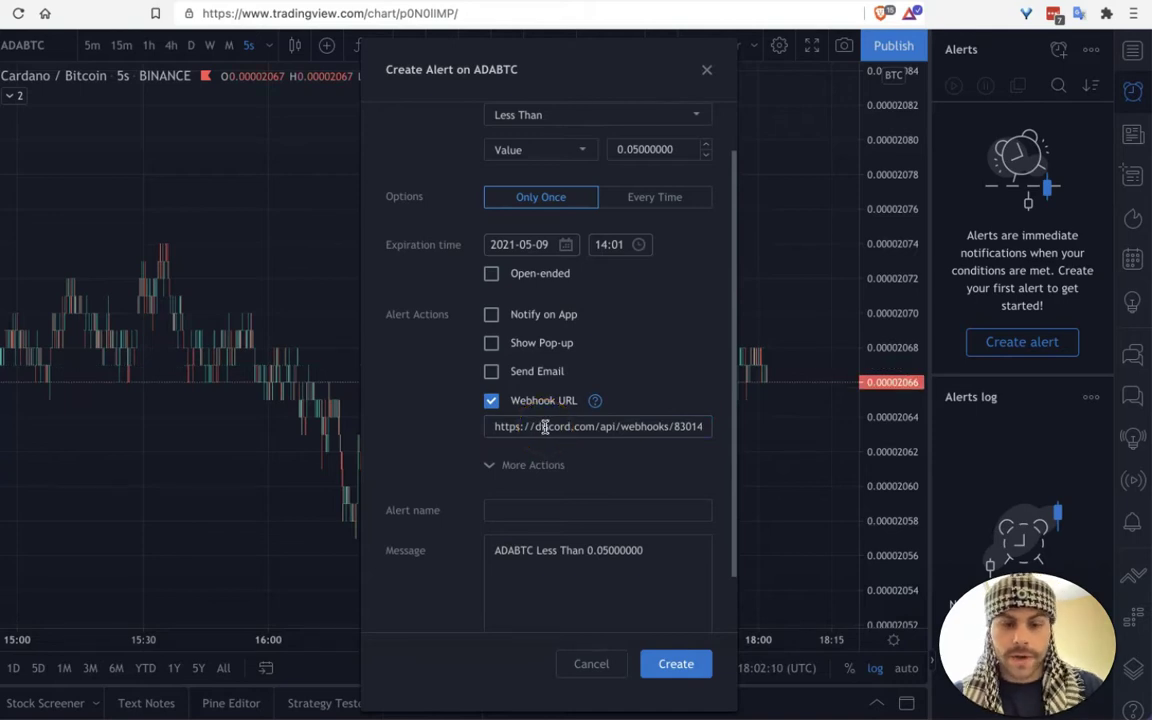
Step: Enter 'Tv to discord' as the alert name
scroll(437, 440, down, 1)
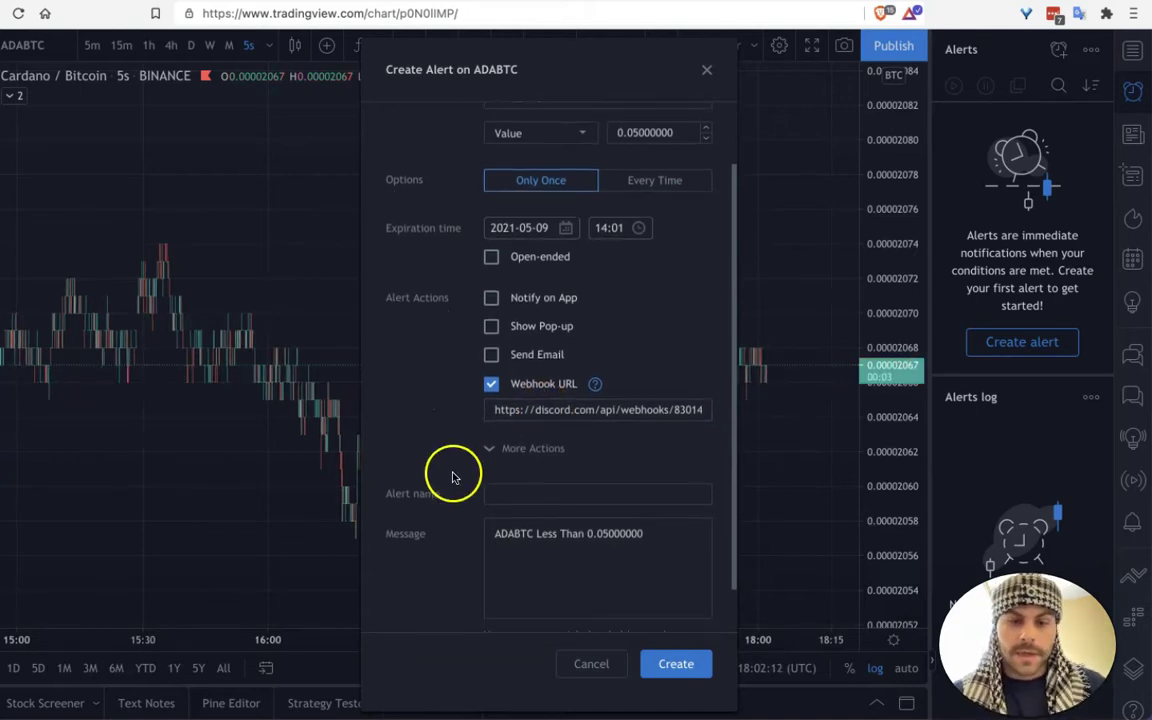
scroll(490, 465, down, 2)
scroll(460, 440, down, 1)
click(500, 398)
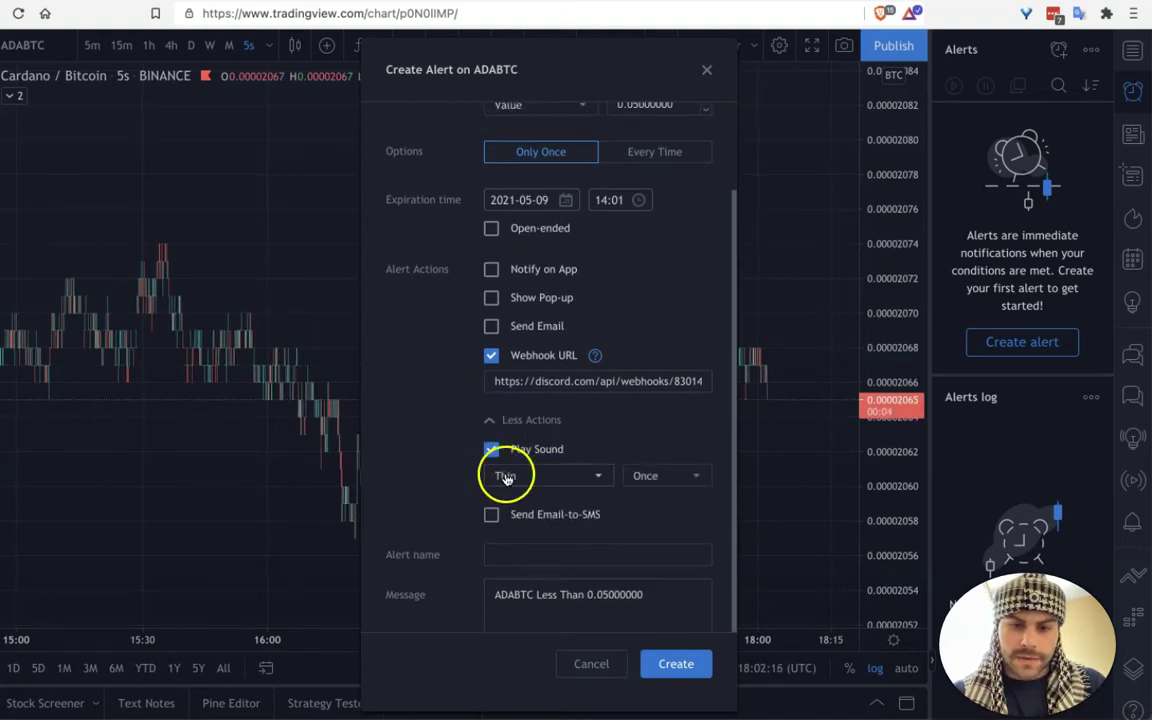
click(491, 421)
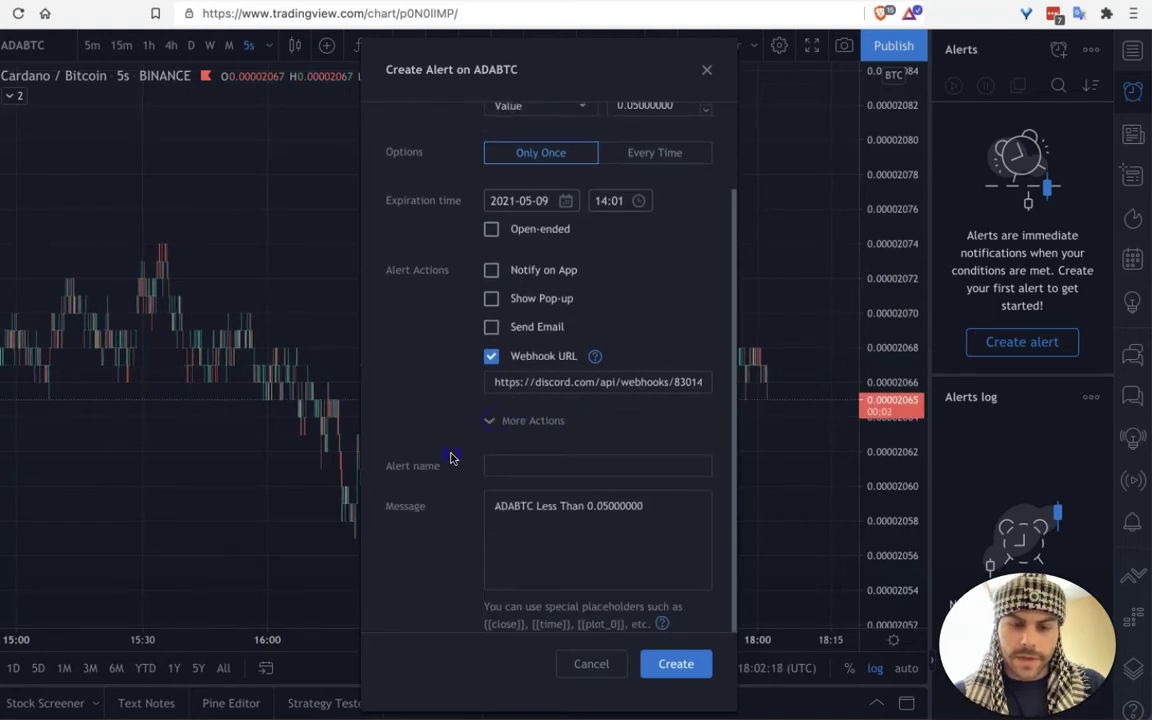
scroll(450, 458, down, 1)
click(530, 438)
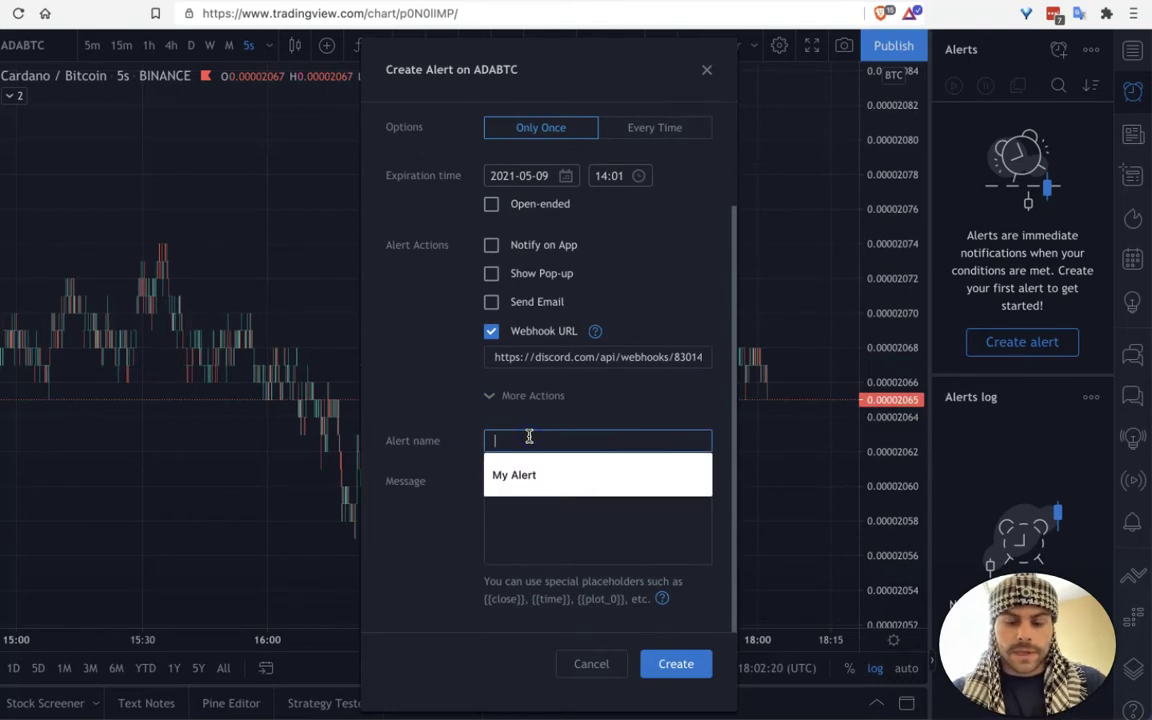
text(N)
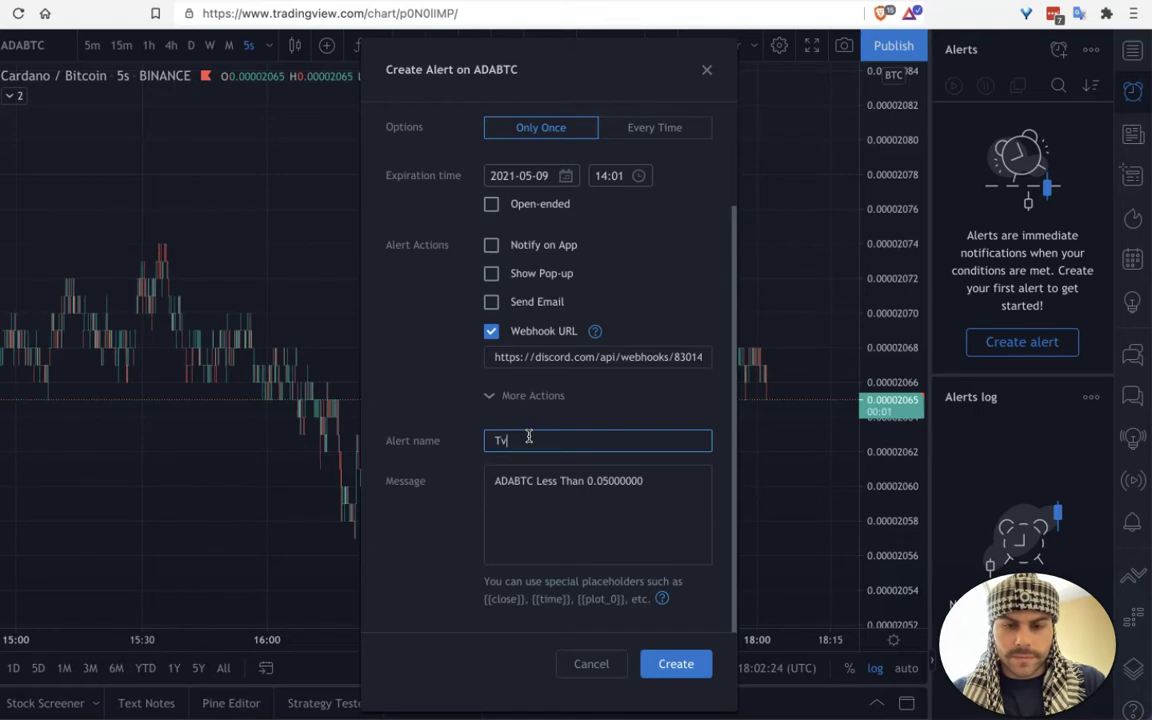
click(437, 407)
click(586, 507)
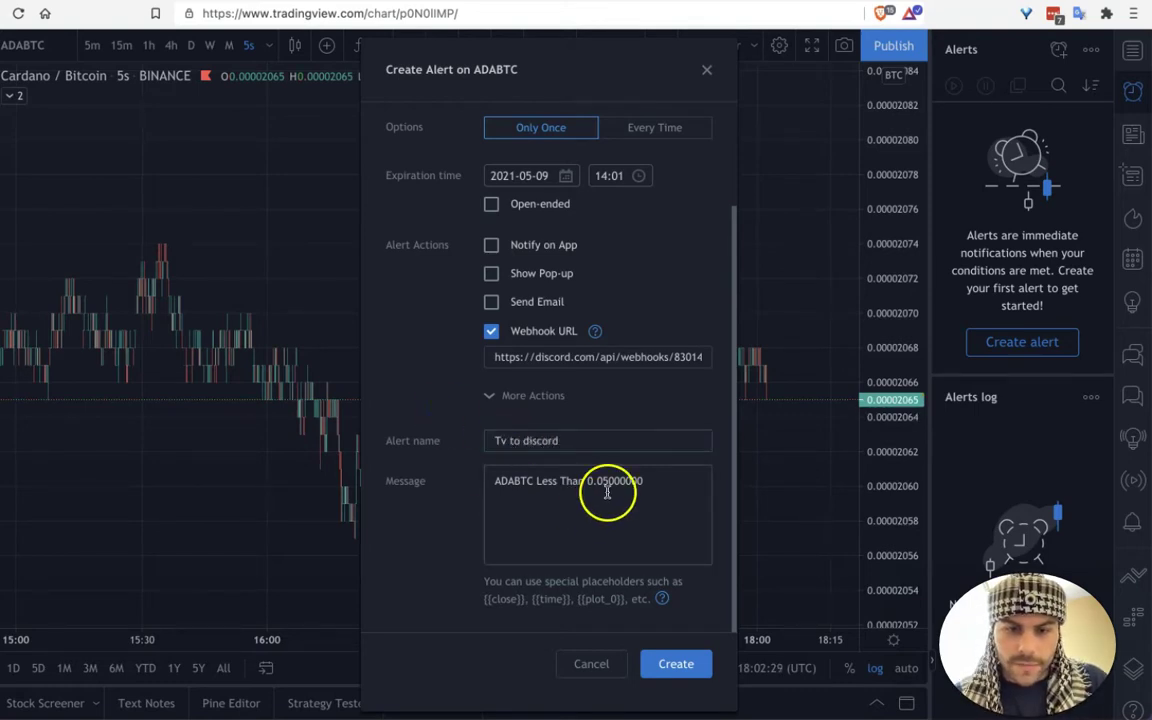
Step: Replace the default message with JSON {"fieild": "contents", "field2": "contents"}
triple_click(630, 485)
key(BackSpace)
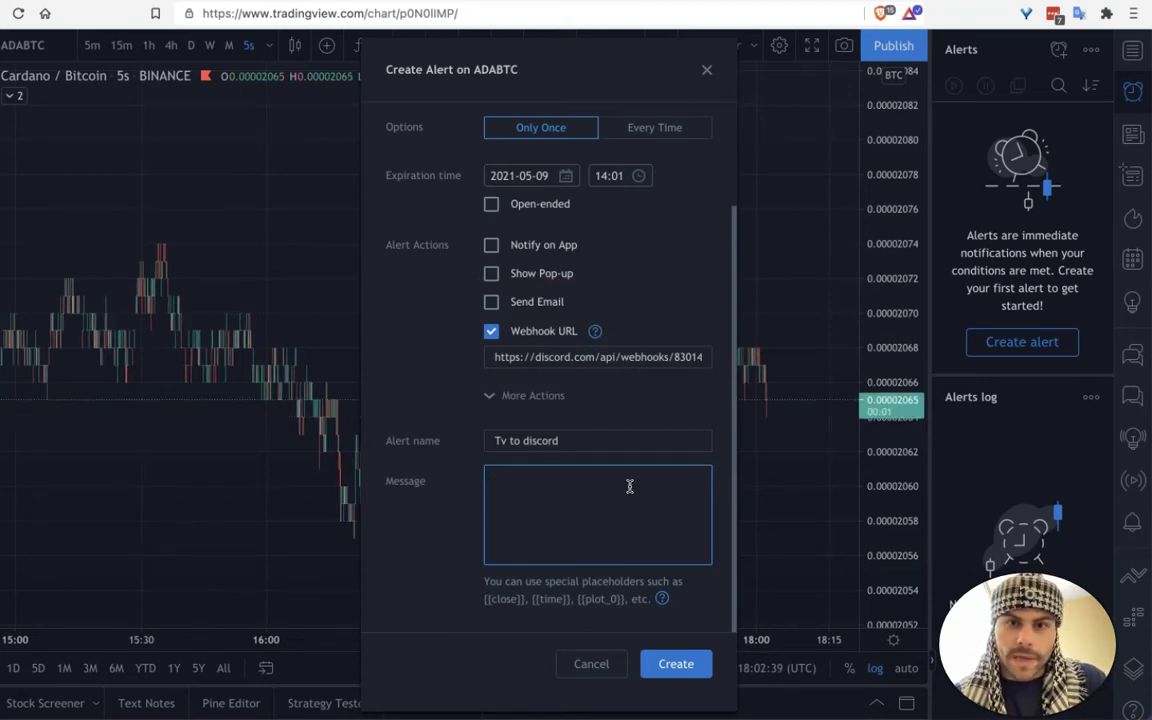
click(558, 493)
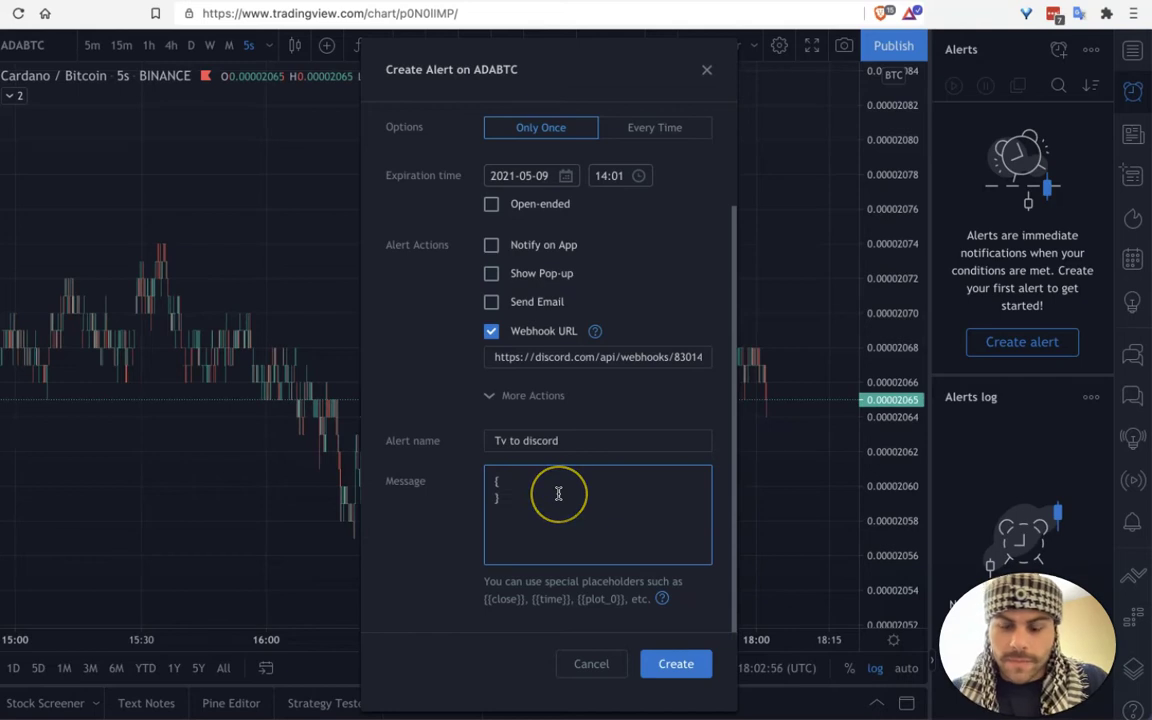
key(BackSpace)
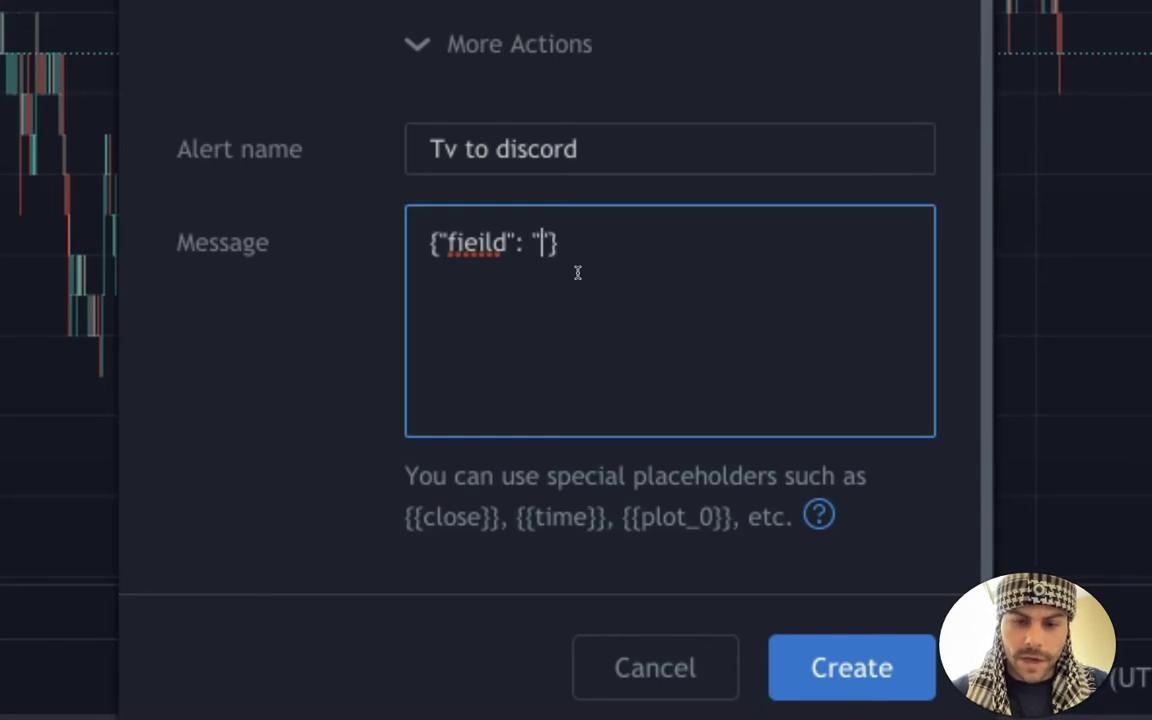
text(ntes)
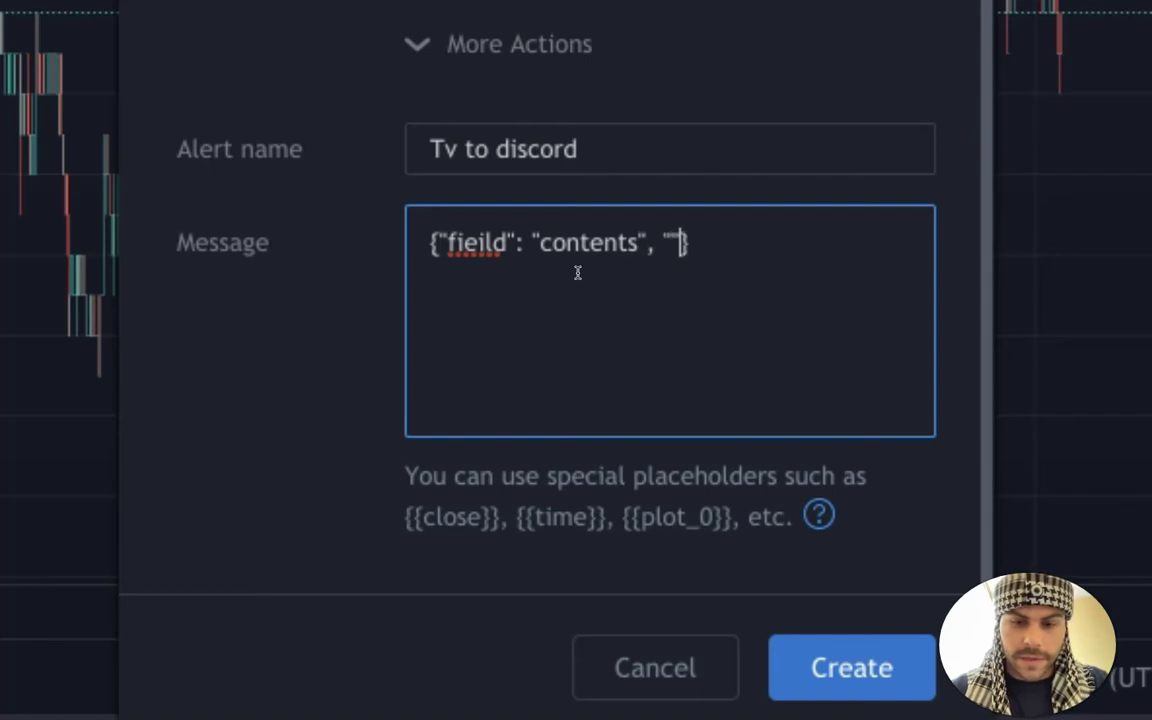
text(filed)
key(Left)
key(Left)
key(BackSpace)
text(ld2")
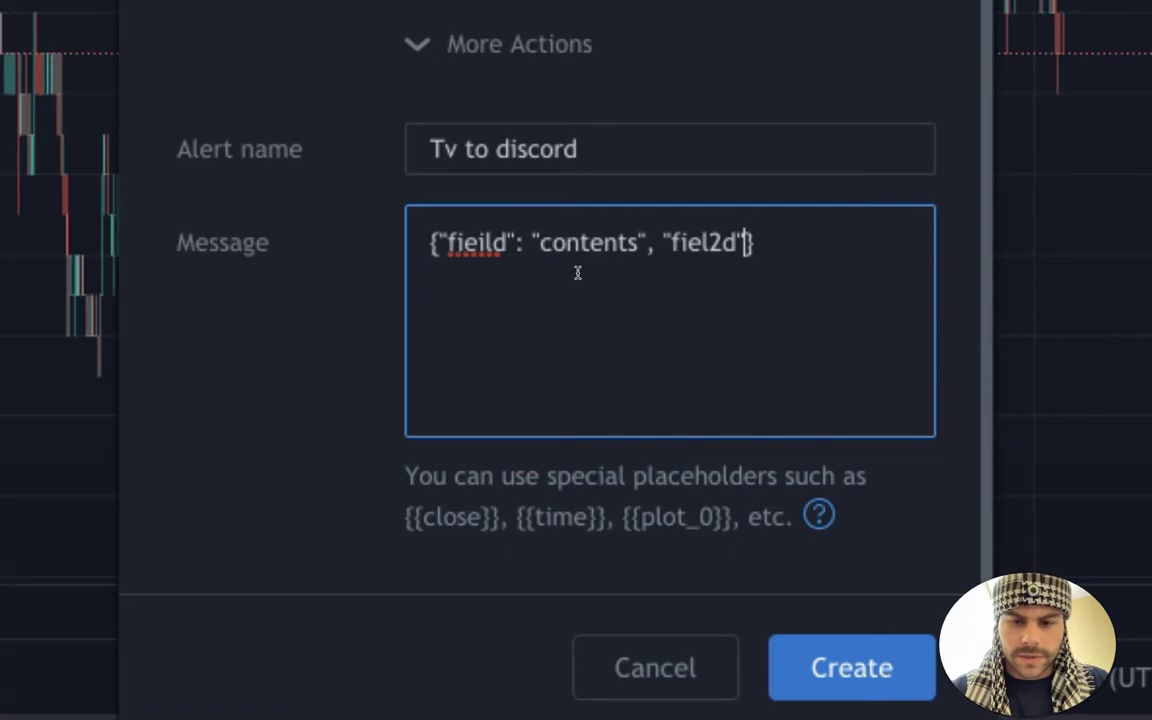
text(:)
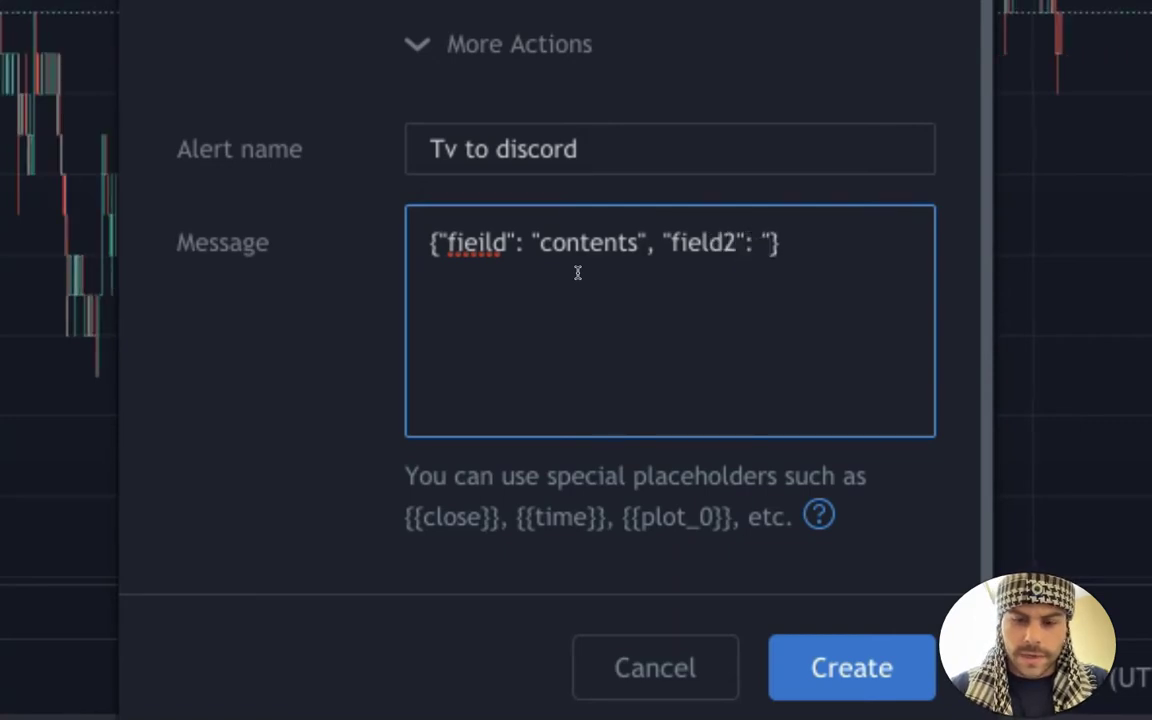
text( "contents)
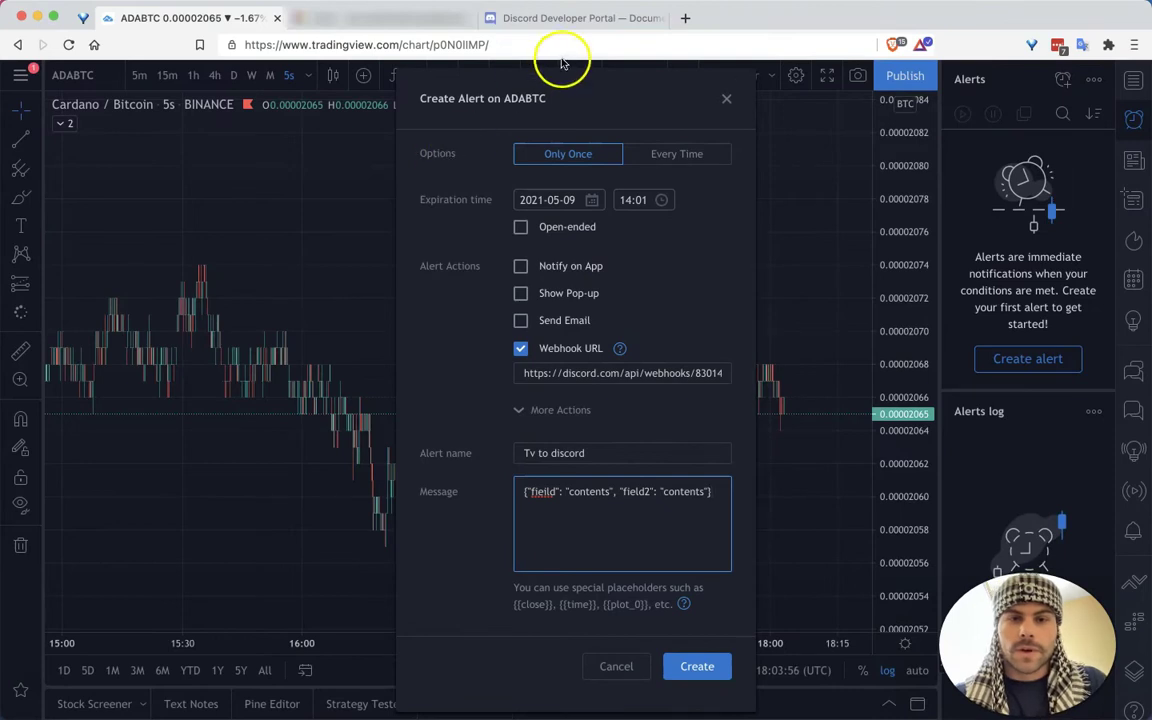
Step: Switch to the Discord Developer Portal's Webhook Resource page and scroll through it
click(554, 24)
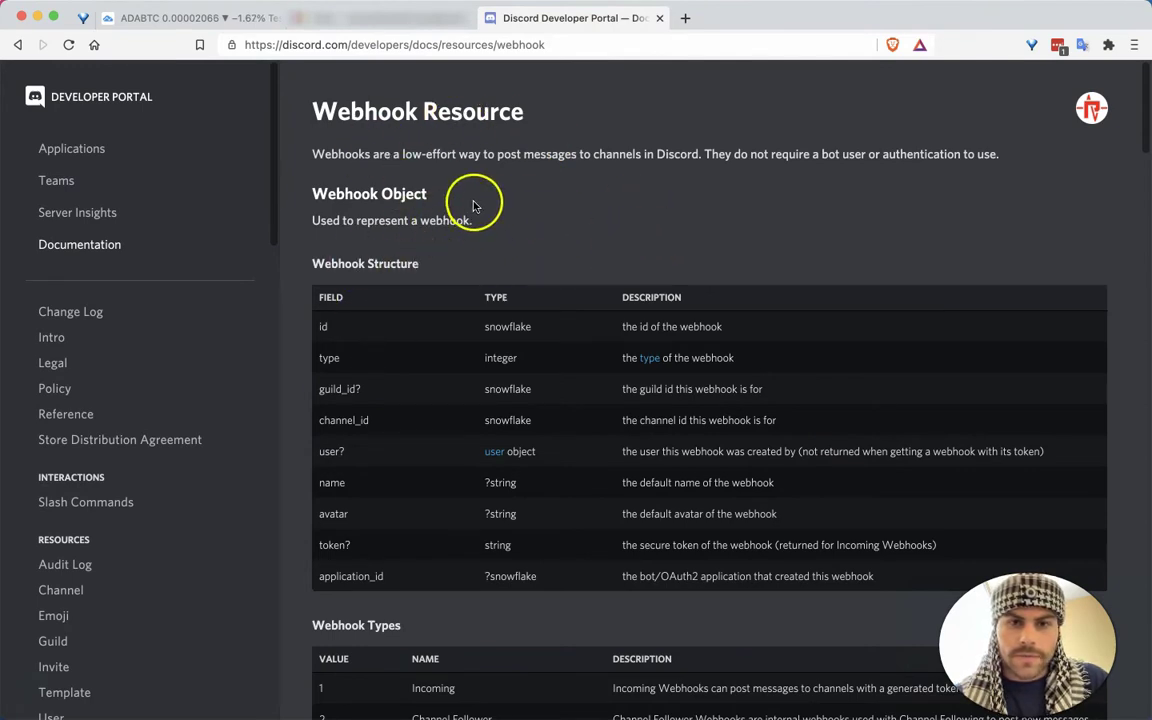
scroll(556, 255, down, 5)
scroll(556, 258, down, 15)
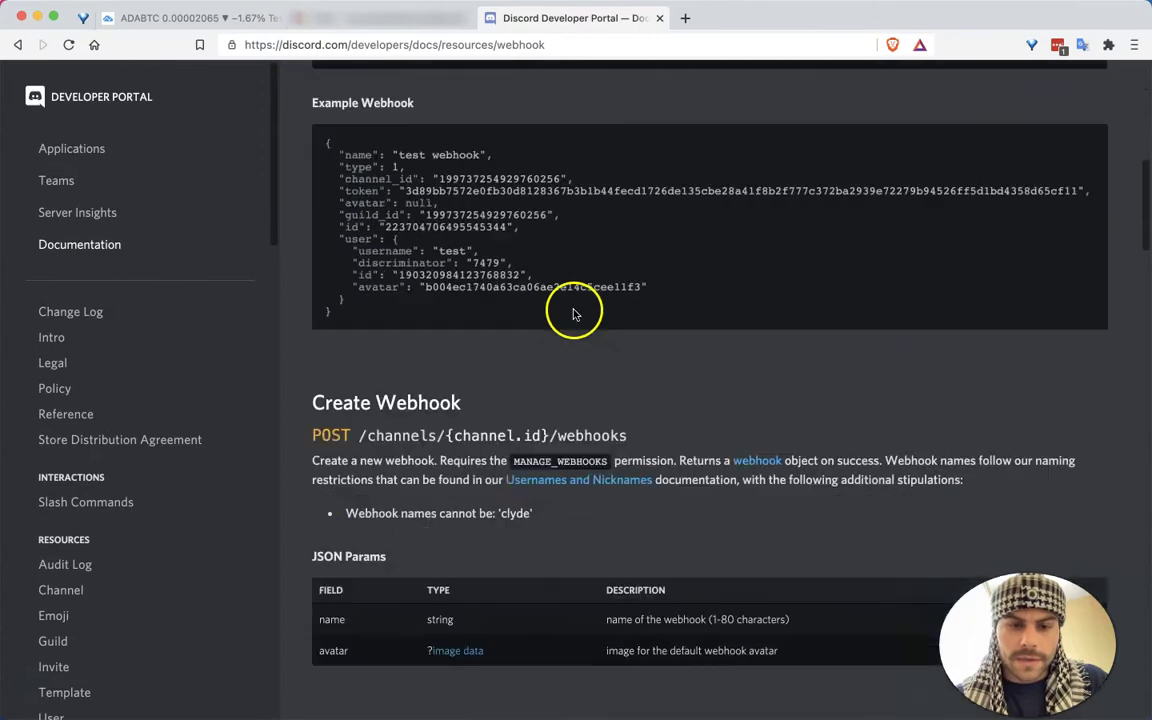
scroll(630, 360, down, 6)
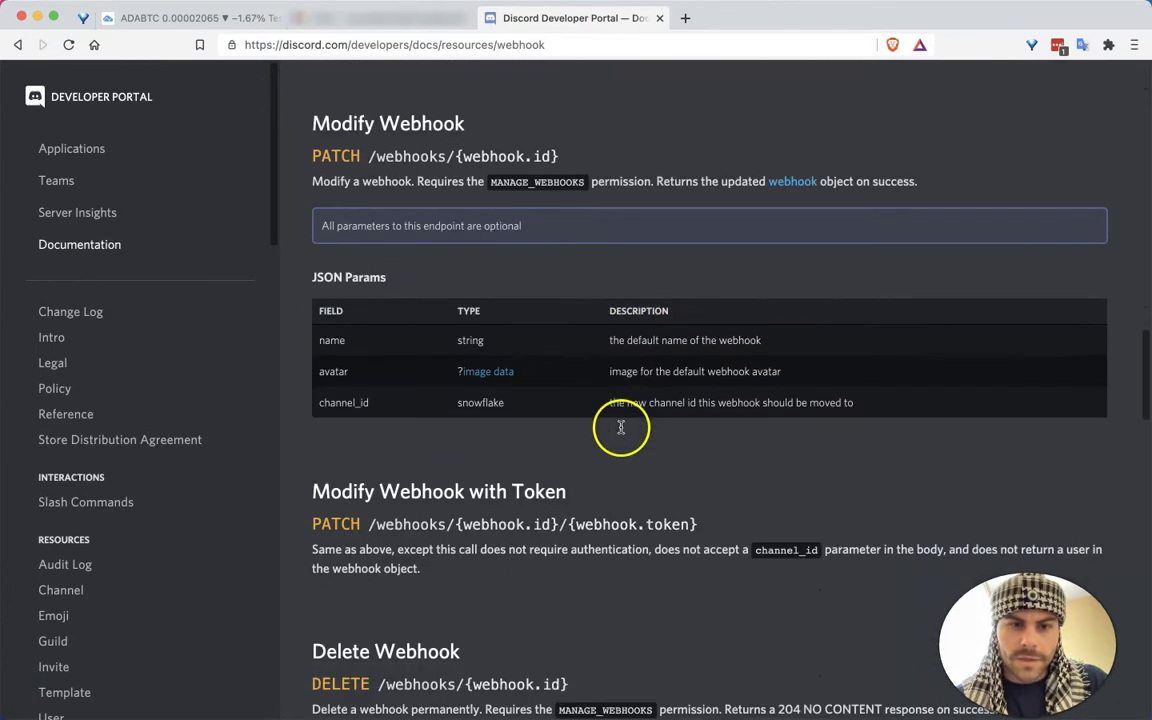
scroll(613, 362, down, 6)
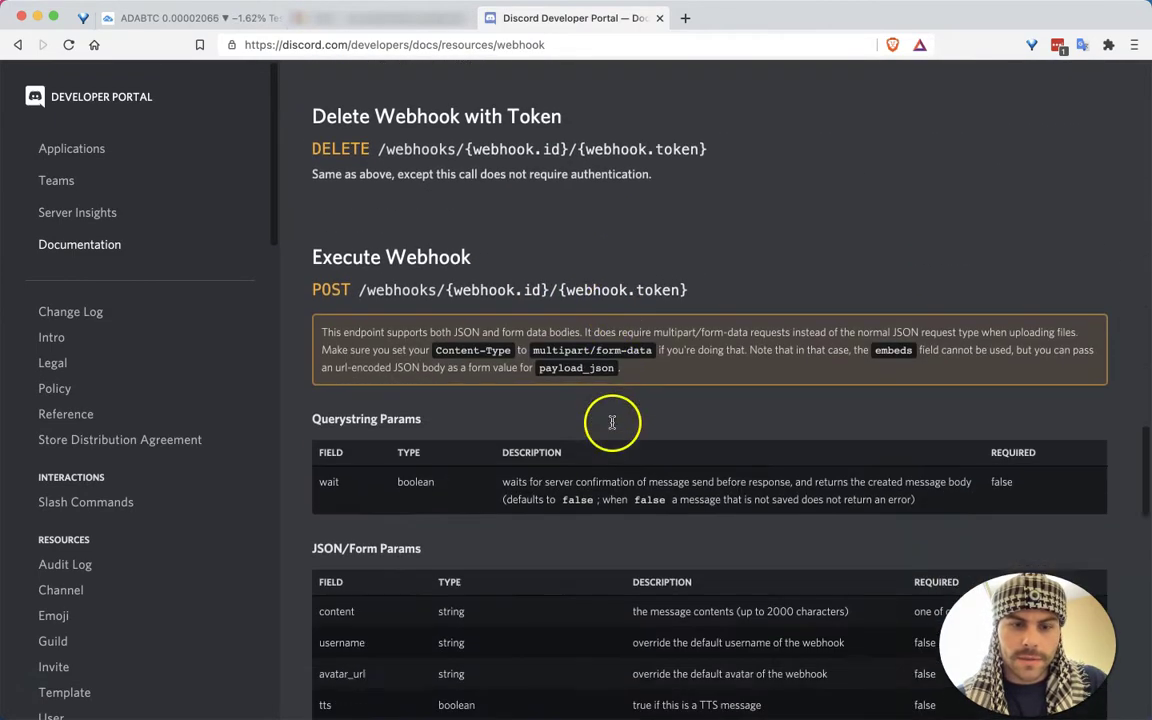
scroll(644, 398, down, 8)
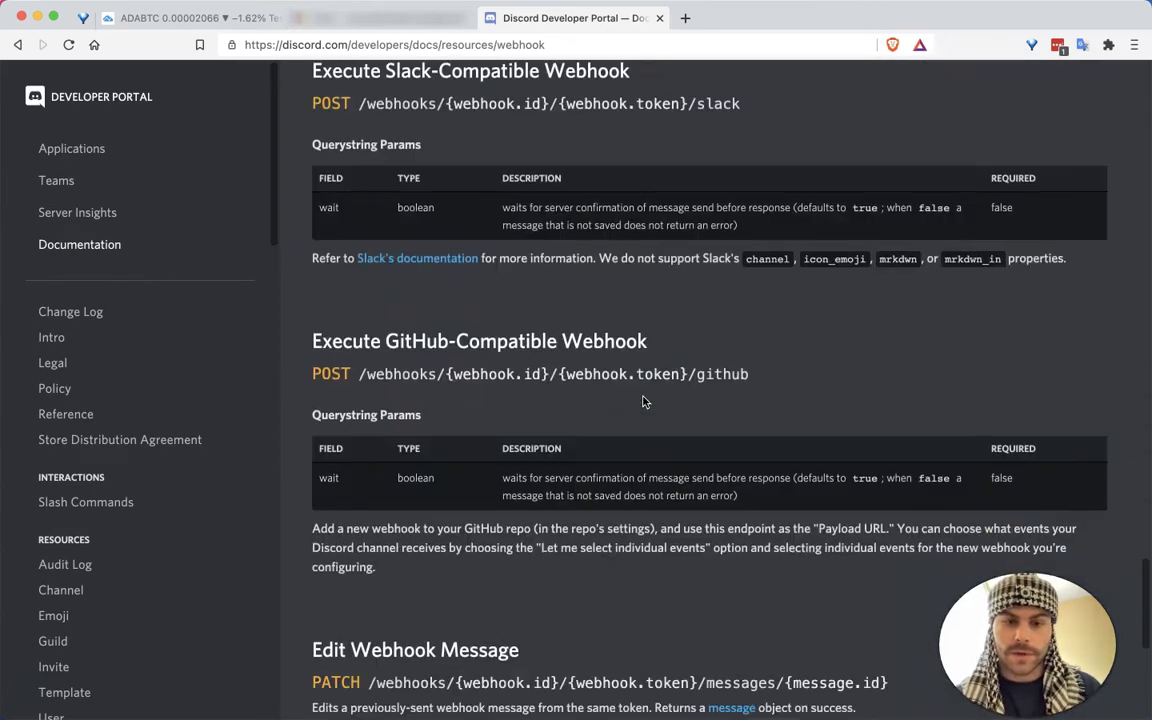
scroll(575, 360, up, 14)
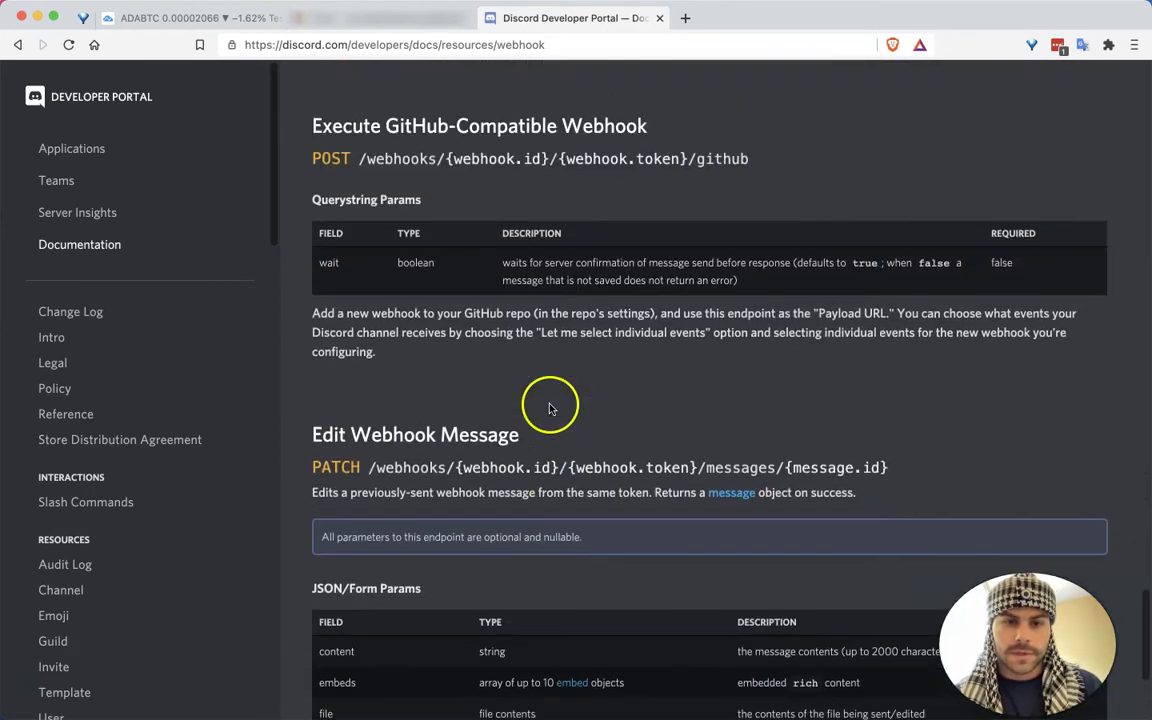
scroll(564, 301, up, 1)
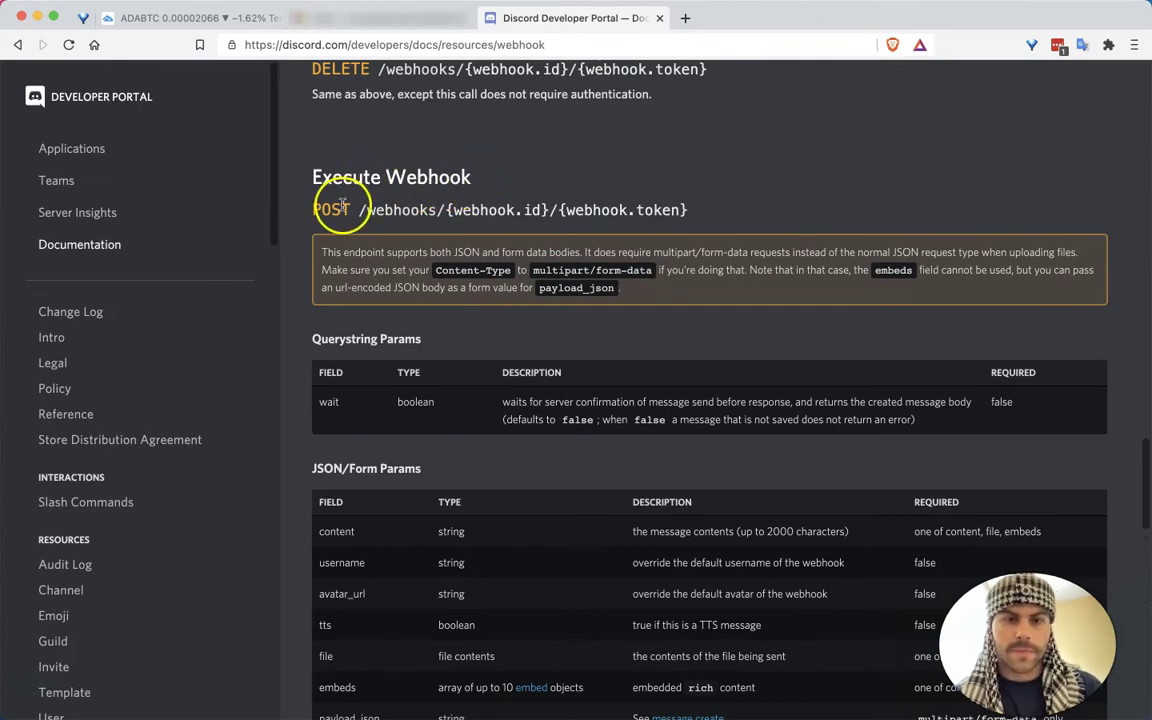
Step: Jump to the Execute Webhook section and scroll to its JSON/Form params table
click(483, 177)
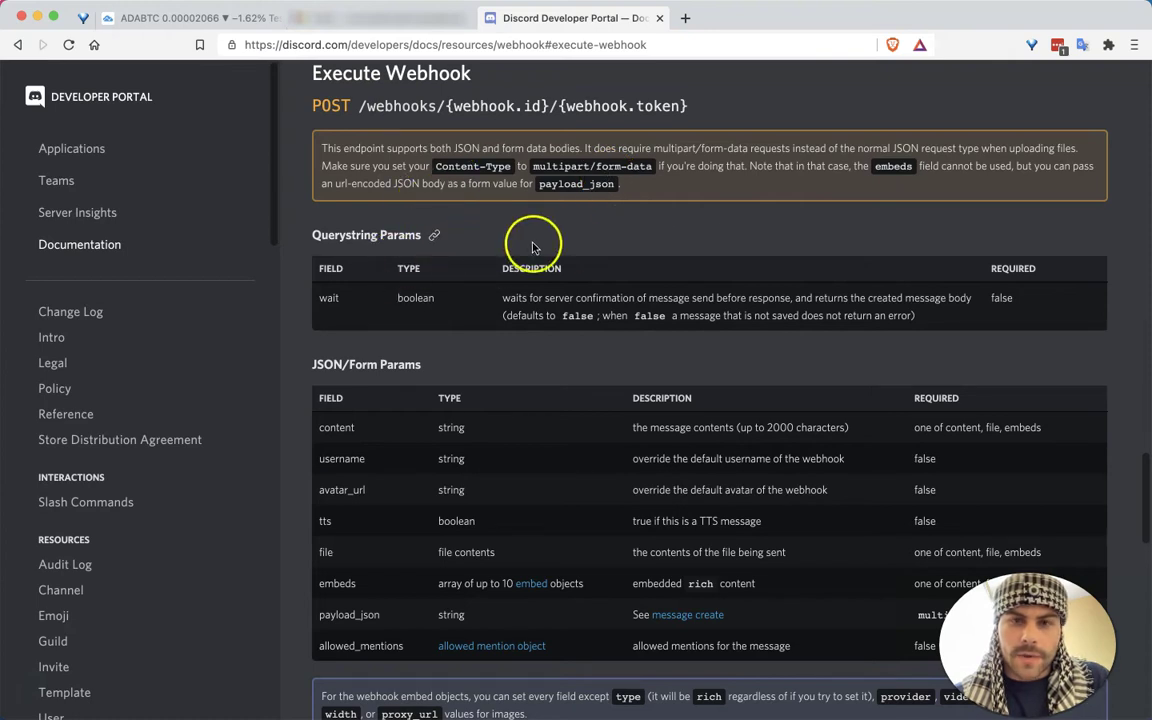
scroll(447, 384, down, 1)
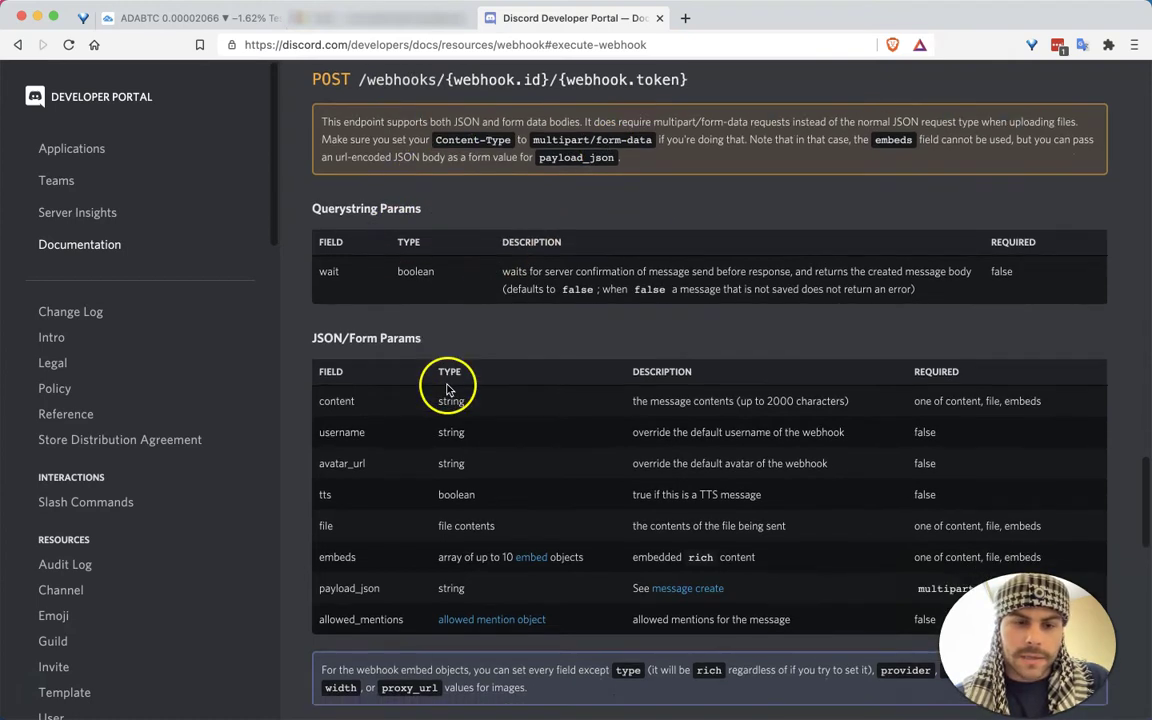
scroll(490, 305, down, 2)
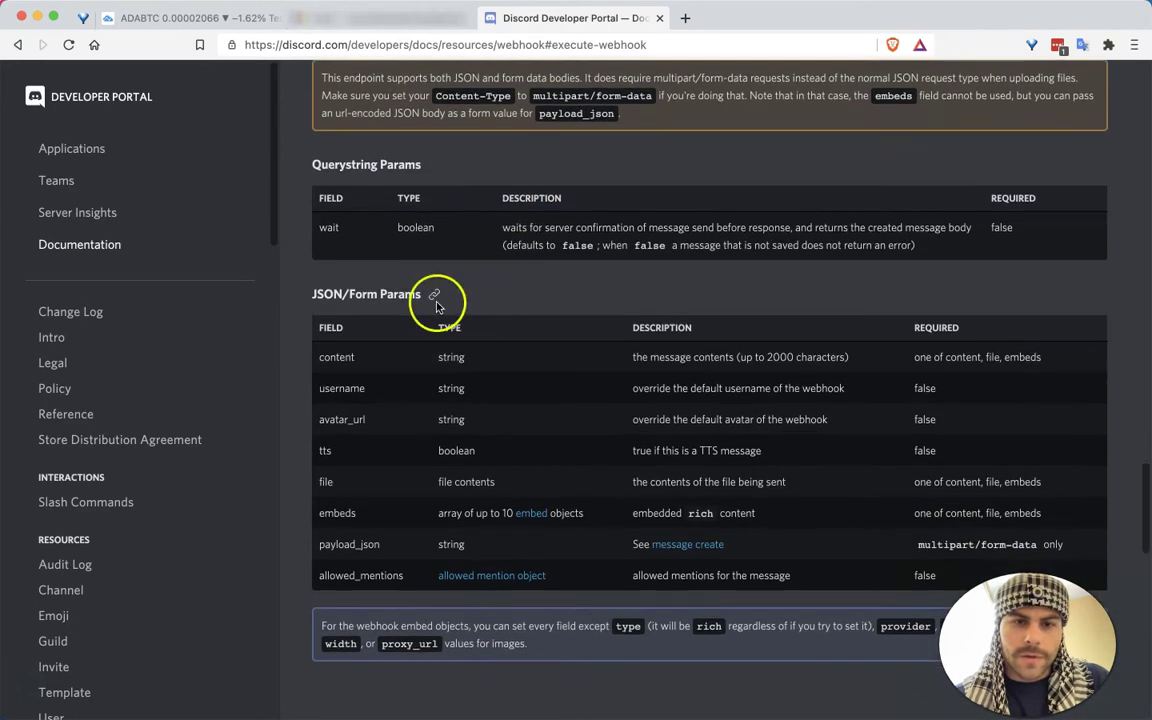
scroll(535, 330, down, 1)
scroll(523, 352, down, 1)
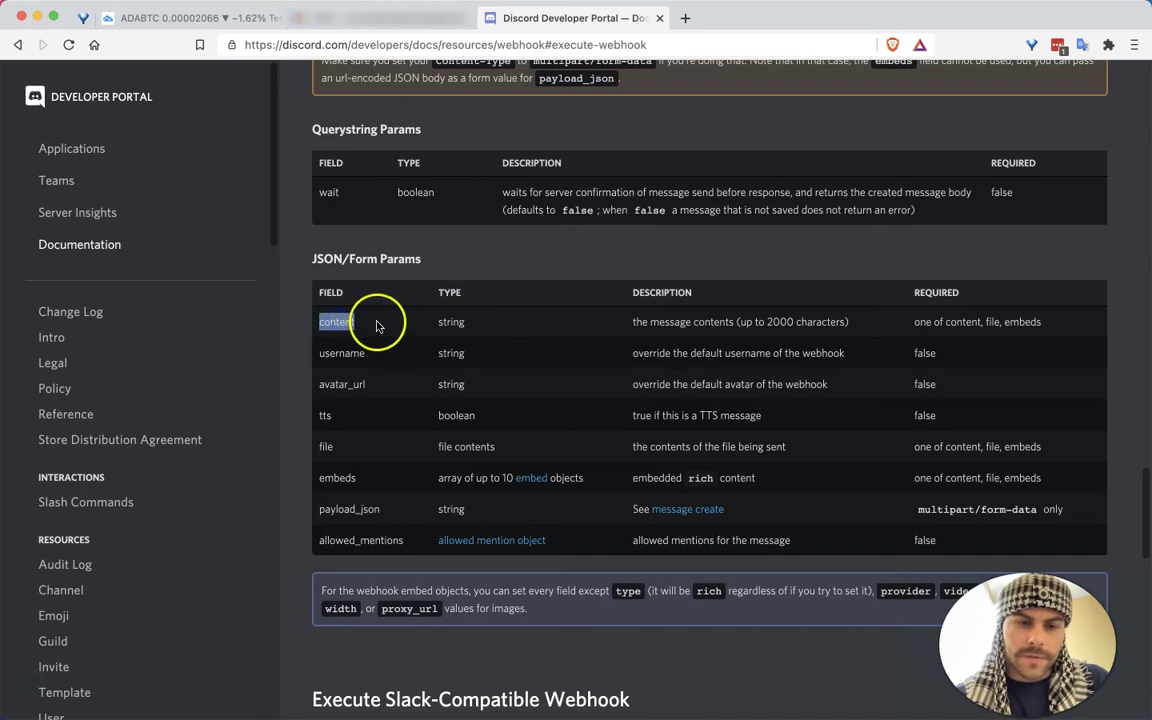
scroll(360, 305, down, 1)
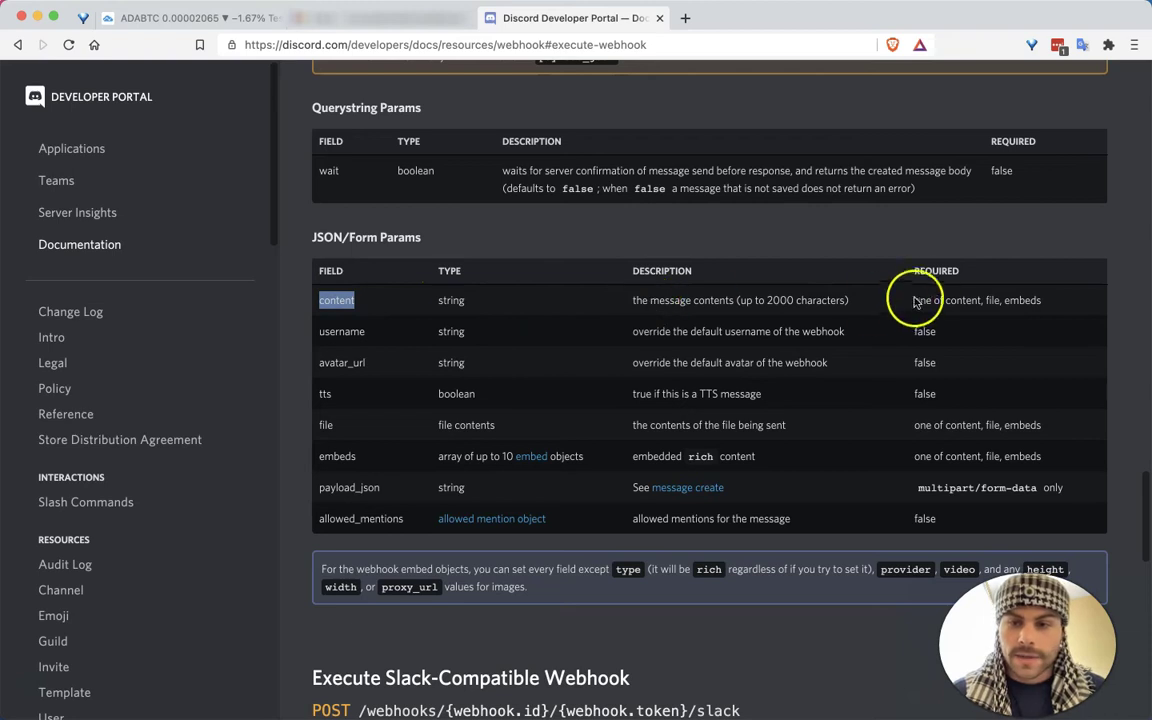
double_click(935, 271)
click(936, 300)
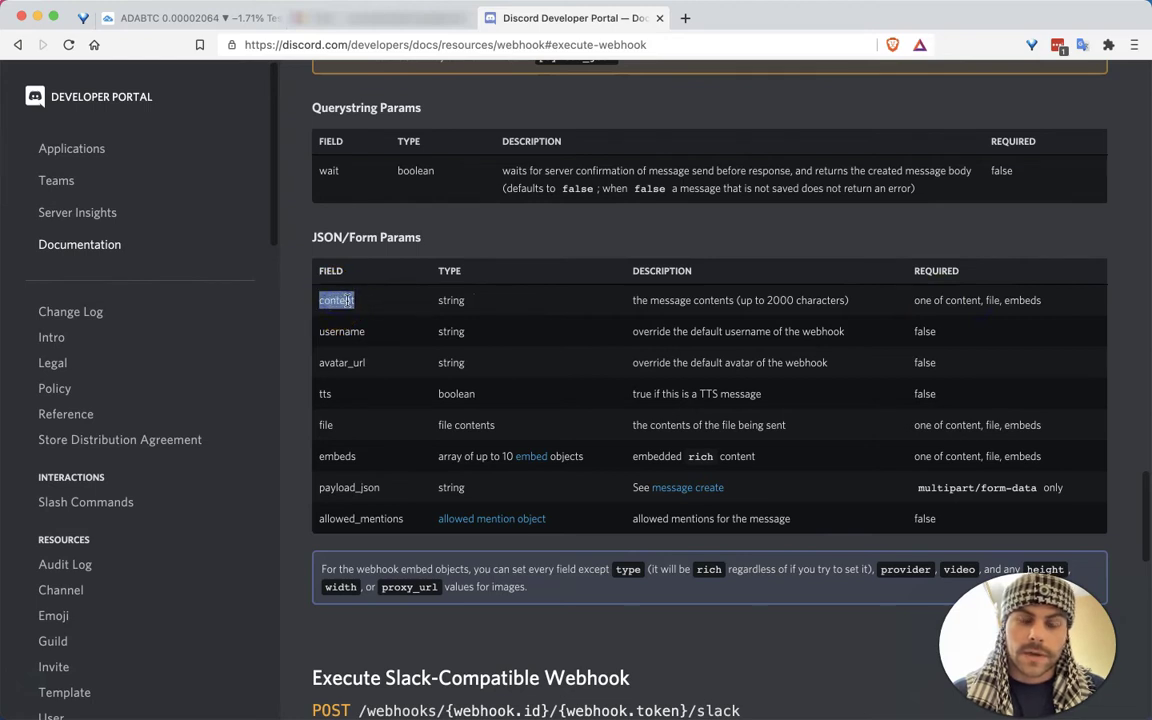
double_click(450, 300)
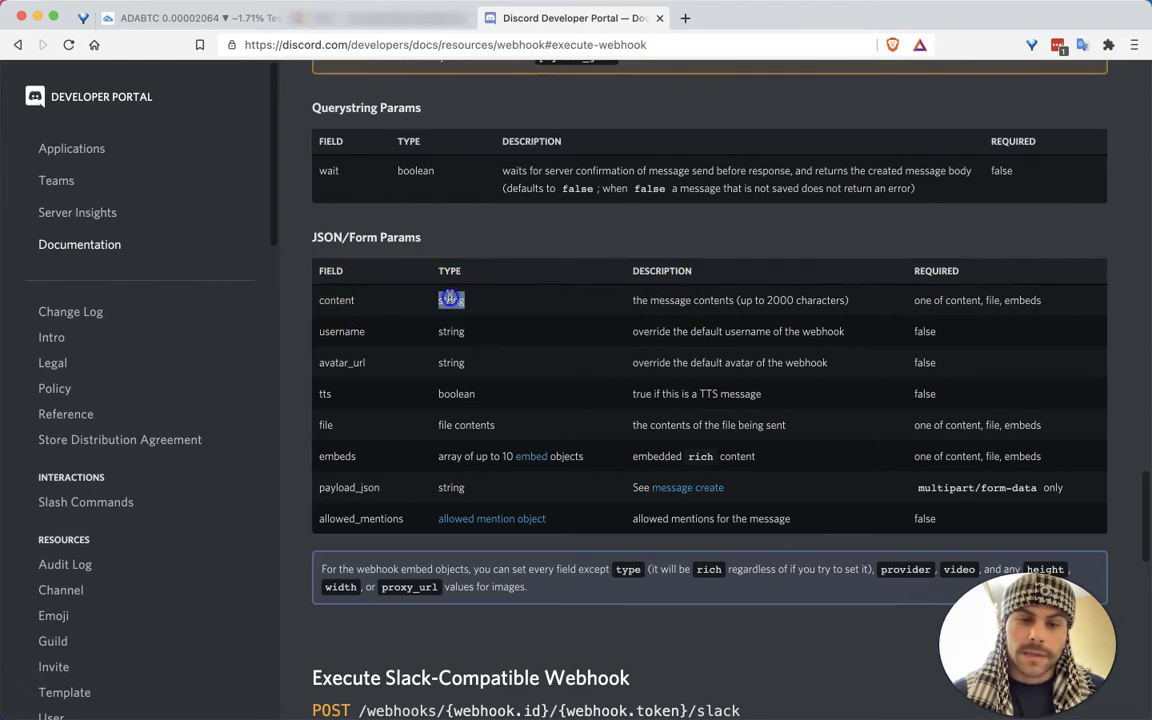